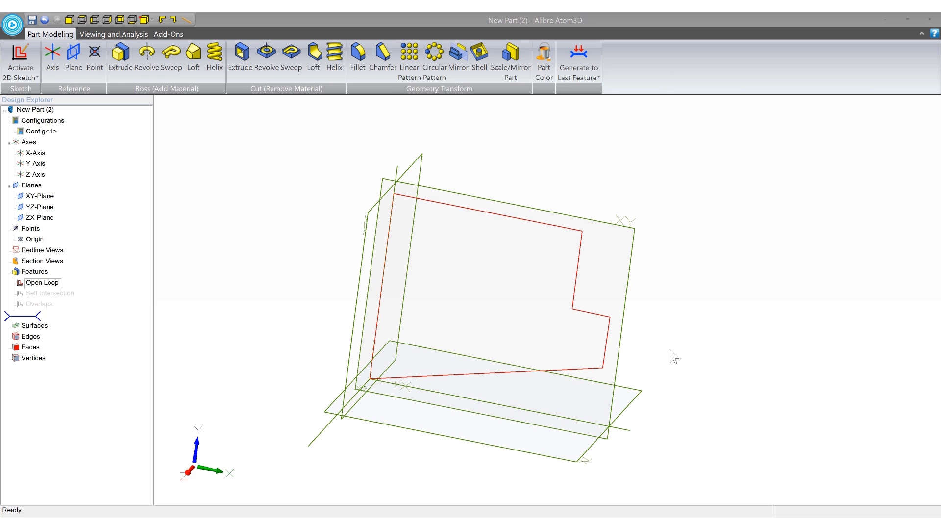
- Open the Open Loop sketch on the XY plane for editing
left_click(503, 220)
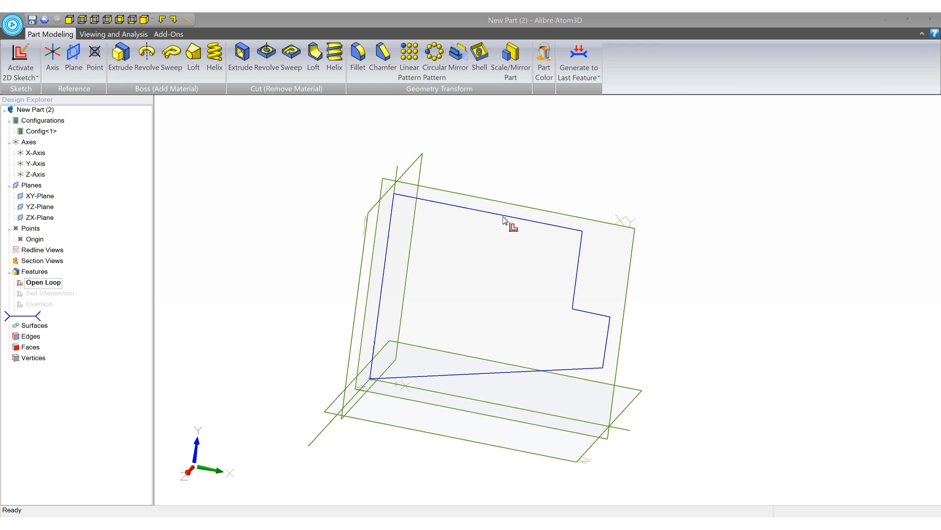
middle_click_drag(503, 216, 501, 216)
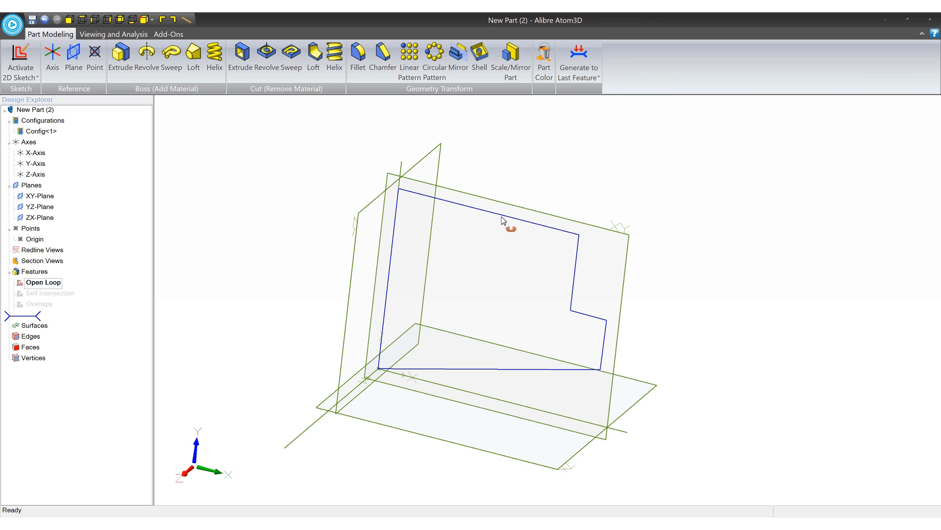
right_click(43, 282)
left_click(58, 287)
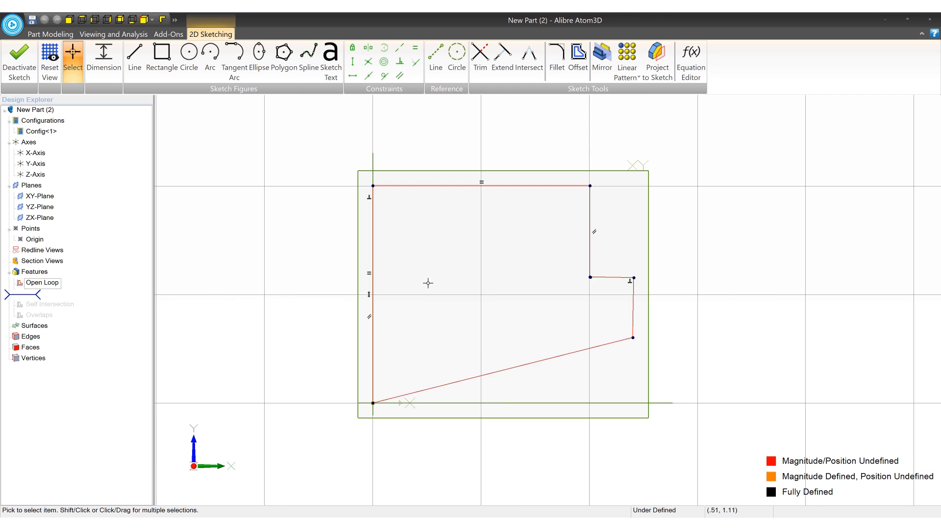
- Try to extrude the Open Loop sketch as a boss
mouse_move(486, 261)
middle_mouse_down()
mouse_move(494, 267)
mouse_move(482, 263)
middle_mouse_up()
scroll(508, 280, "up", 2)
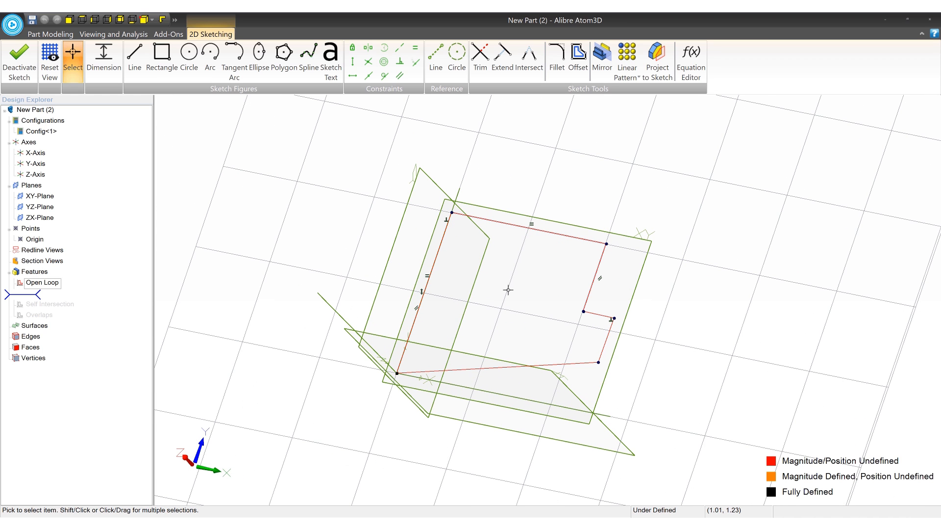
left_click(51, 33)
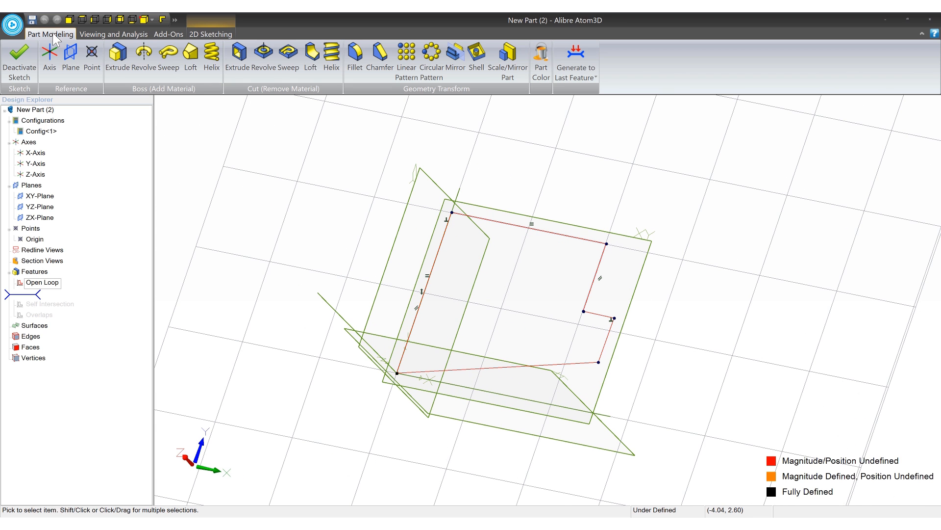
left_click(116, 60)
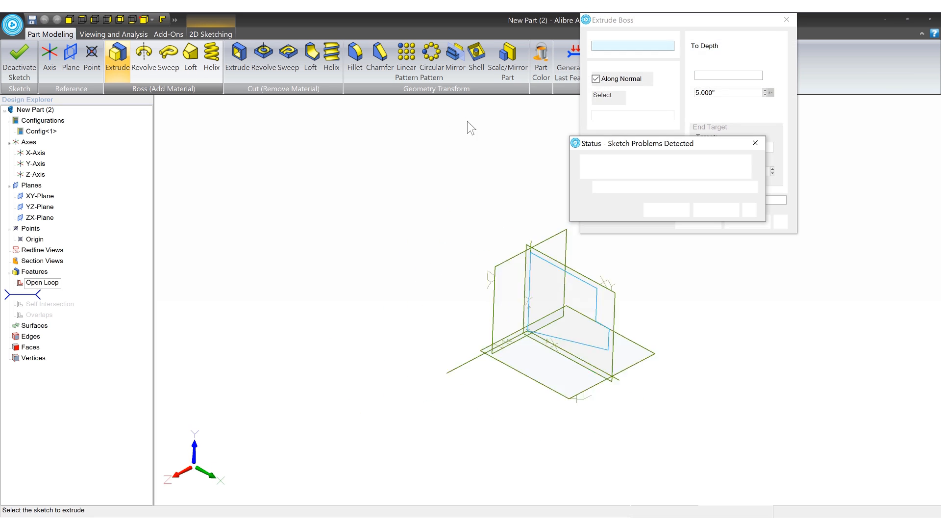
left_click_drag(649, 149, 395, 146)
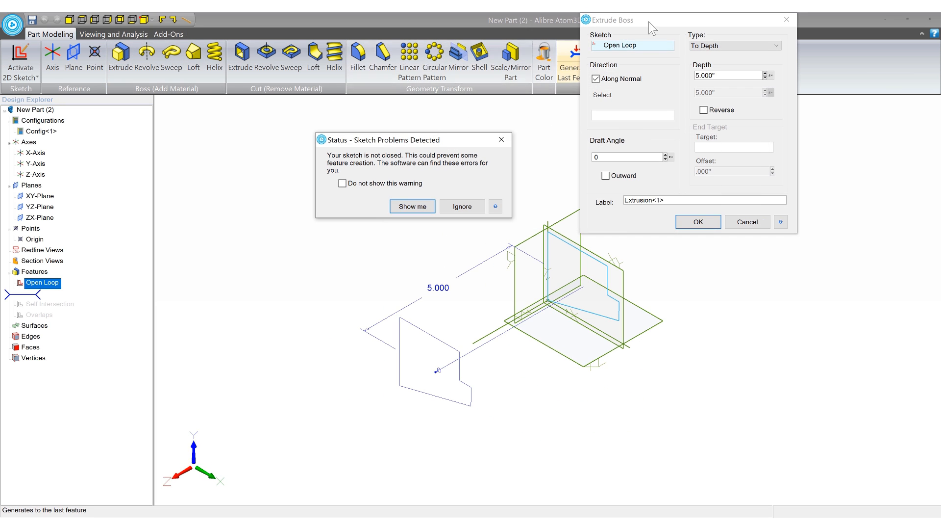
left_click_drag(654, 23, 658, 78)
left_click_drag(398, 140, 430, 152)
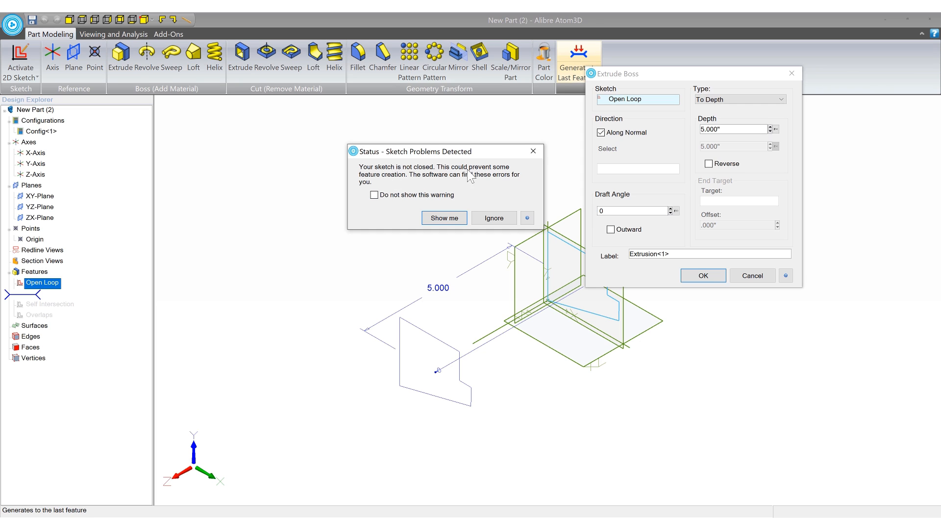
- Have the detected sketch problems shown and select the Open Loop result in the sketch analysis
left_click(443, 217)
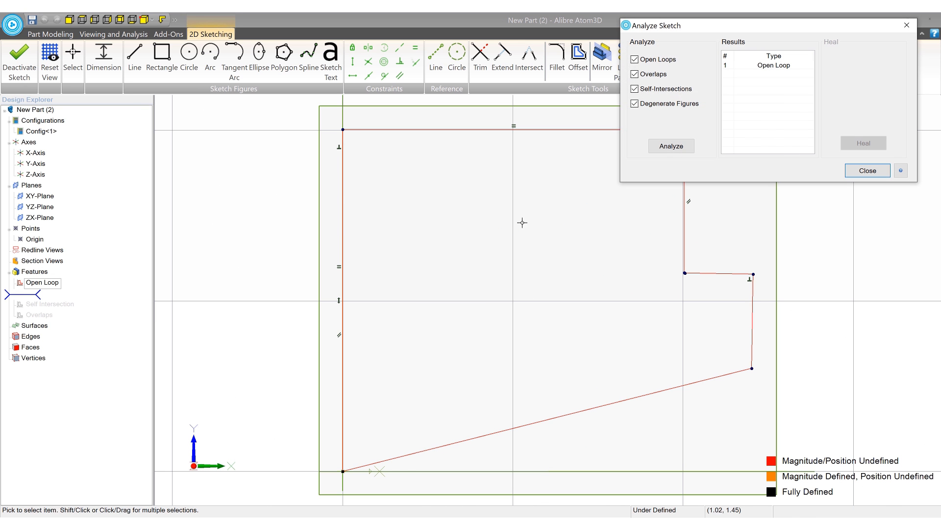
scroll(487, 238, "down", 3)
middle_click_drag(527, 238, 431, 261)
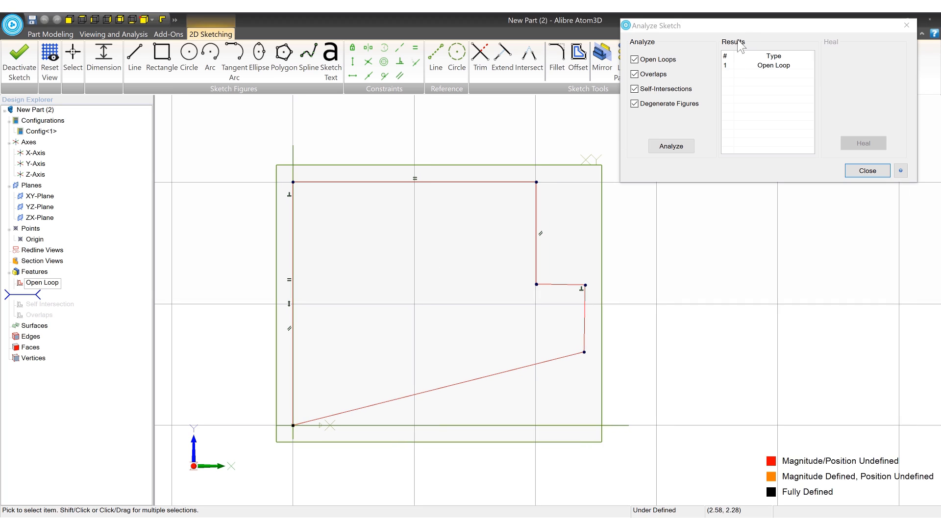
left_click_drag(740, 47, 734, 165)
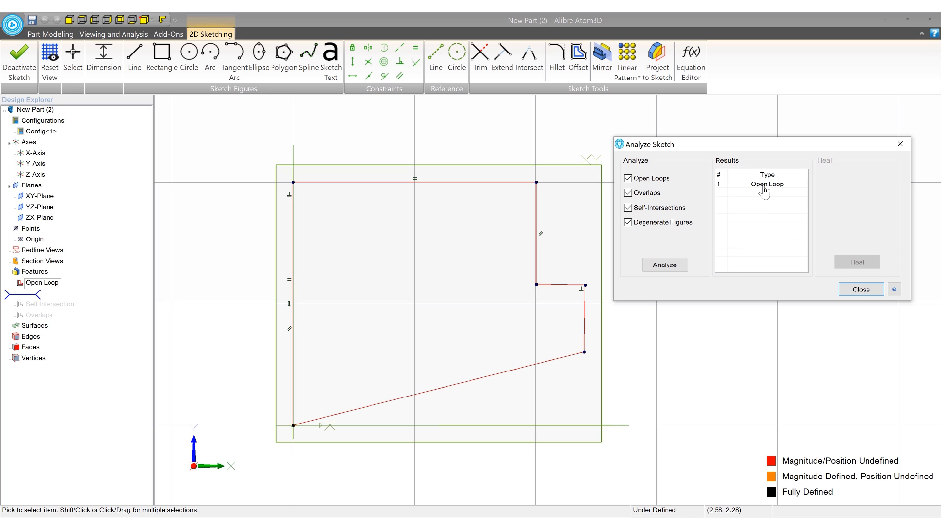
left_click(765, 190)
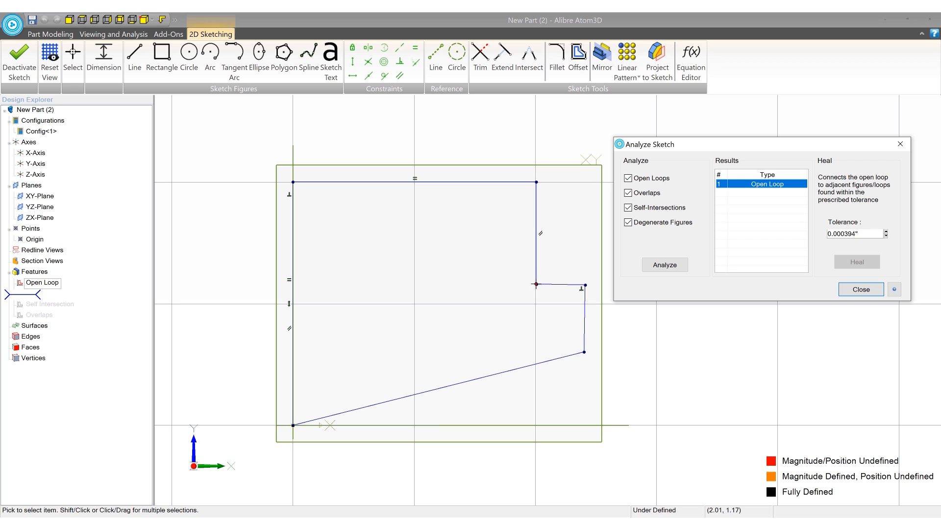
- Examine the marked open point at the profile's inner notch corner and close the sketch analysis
middle_click_drag(562, 271, 523, 276)
scroll(503, 289, "up", 6)
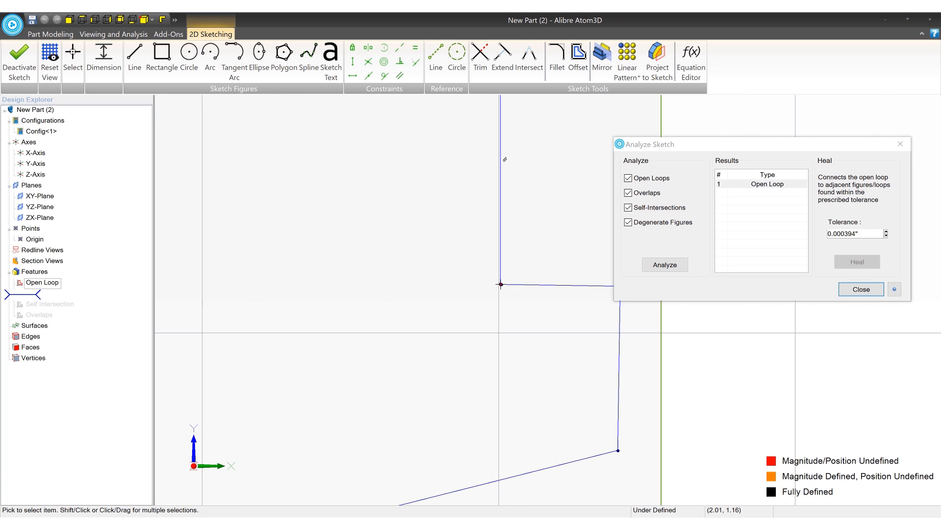
scroll(501, 288, "up", 3)
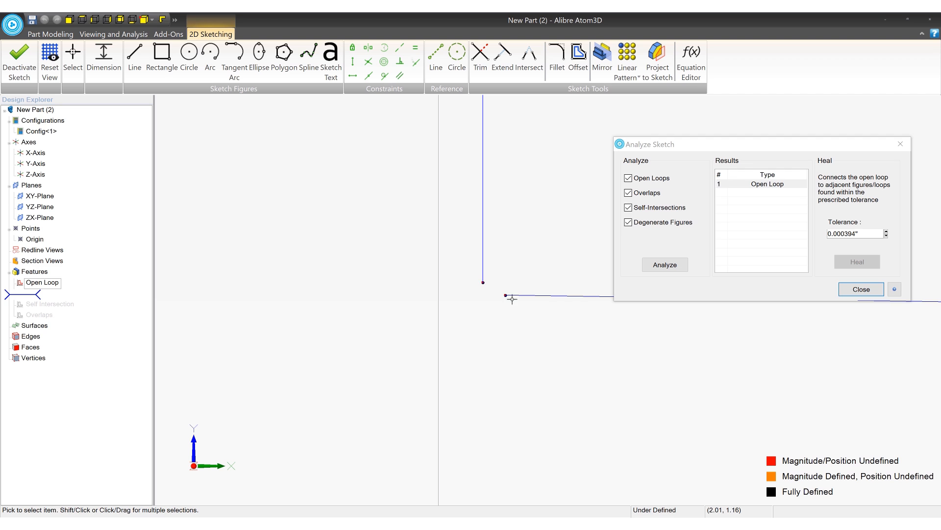
scroll(422, 317, "down", 8)
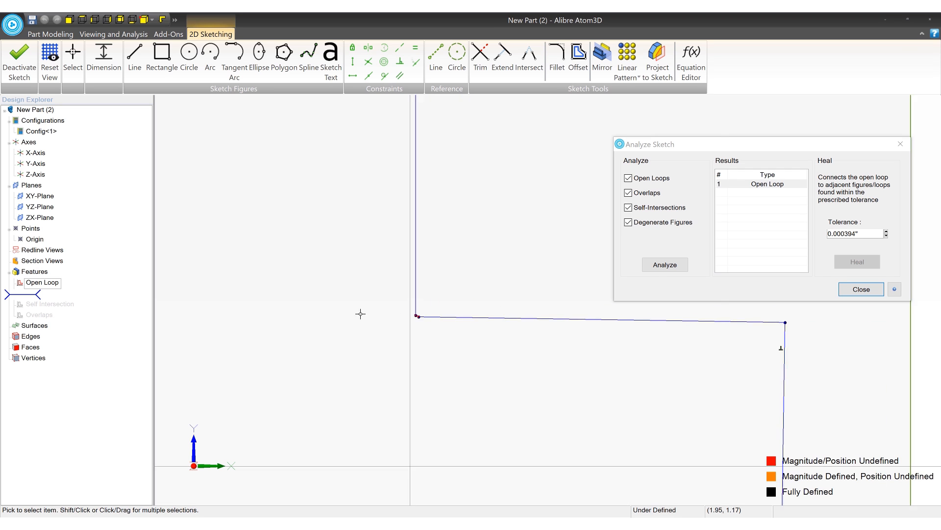
scroll(500, 267, "down", 2)
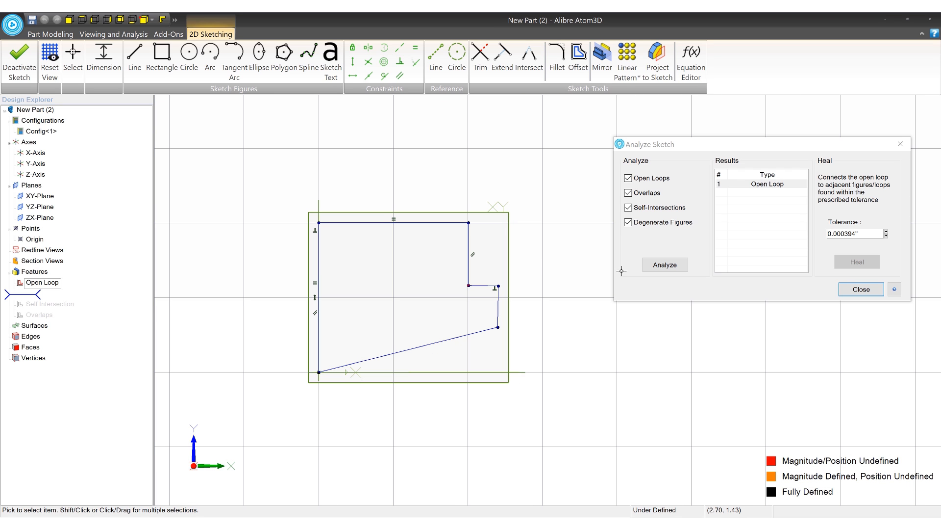
left_click(859, 289)
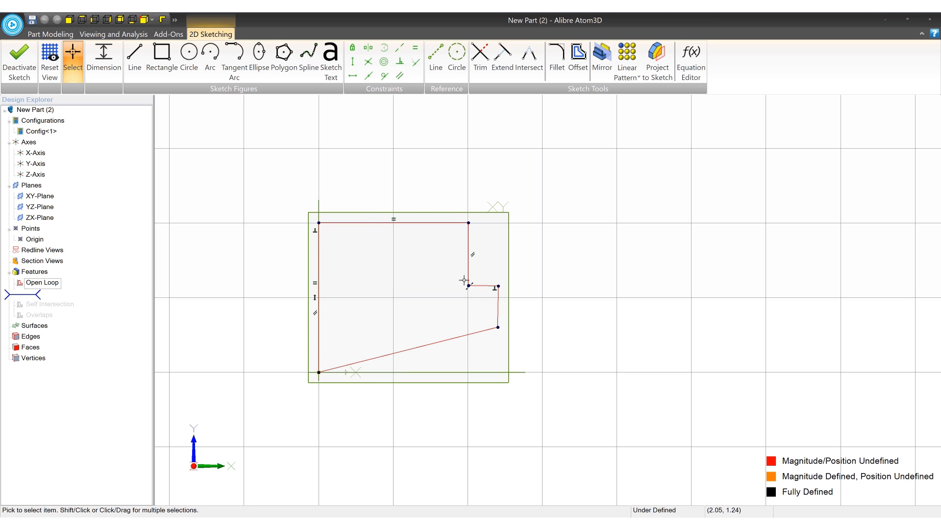
- Sketch two separate circles side by side inside the profile
left_click(188, 51)
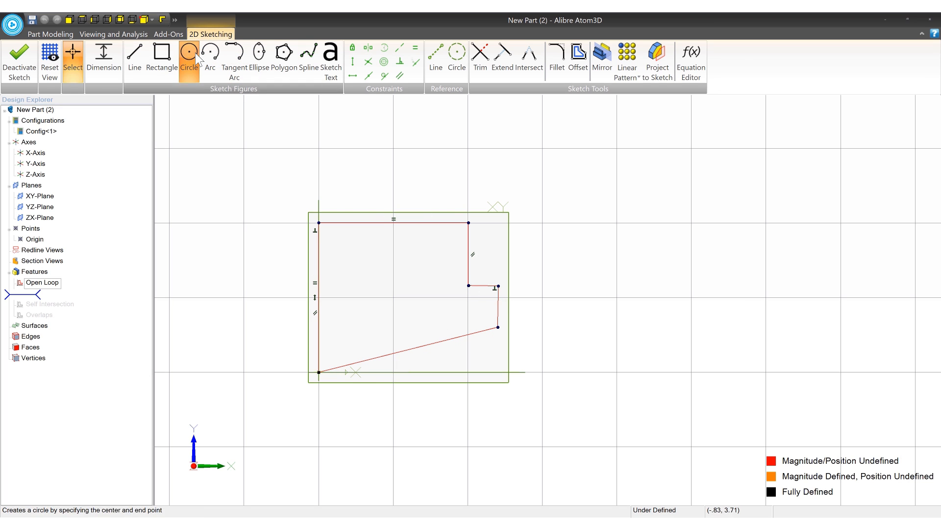
left_click(362, 273)
left_click(379, 273)
left_click(418, 284)
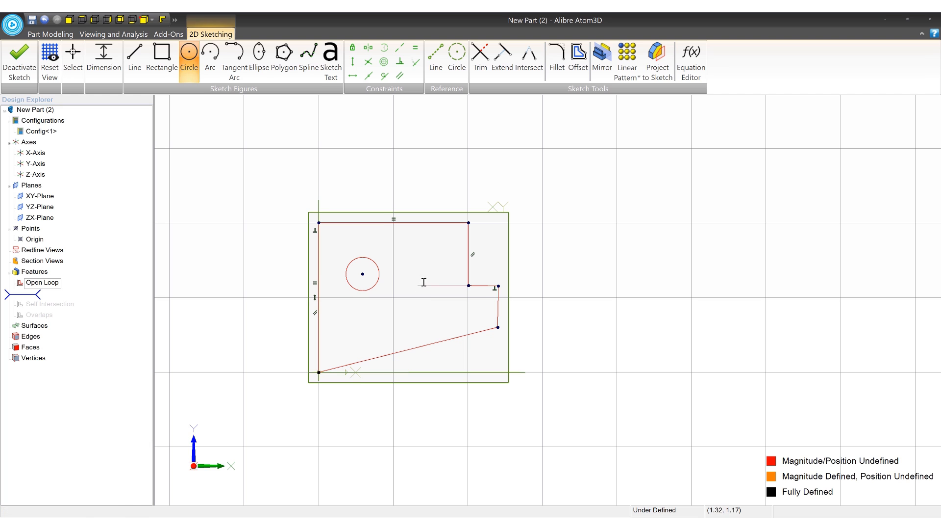
left_click(431, 271)
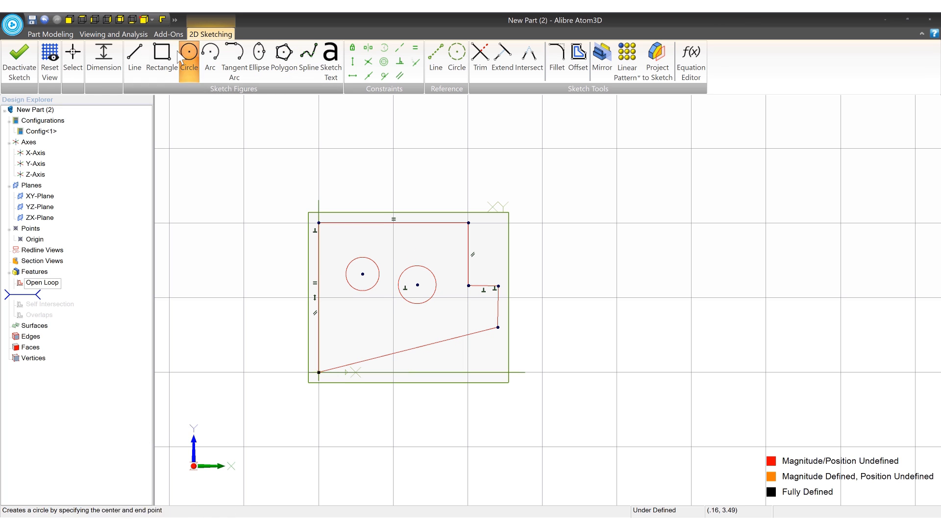
- Sketch an open chain of three connected lines below the two circles
left_click(135, 54)
left_click(342, 309)
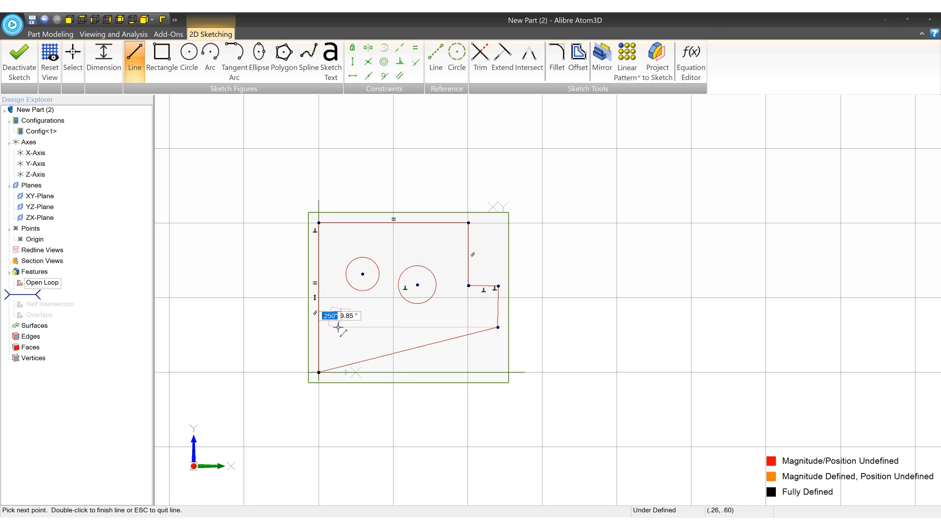
left_click(339, 327)
left_click(380, 338)
double_click(397, 322)
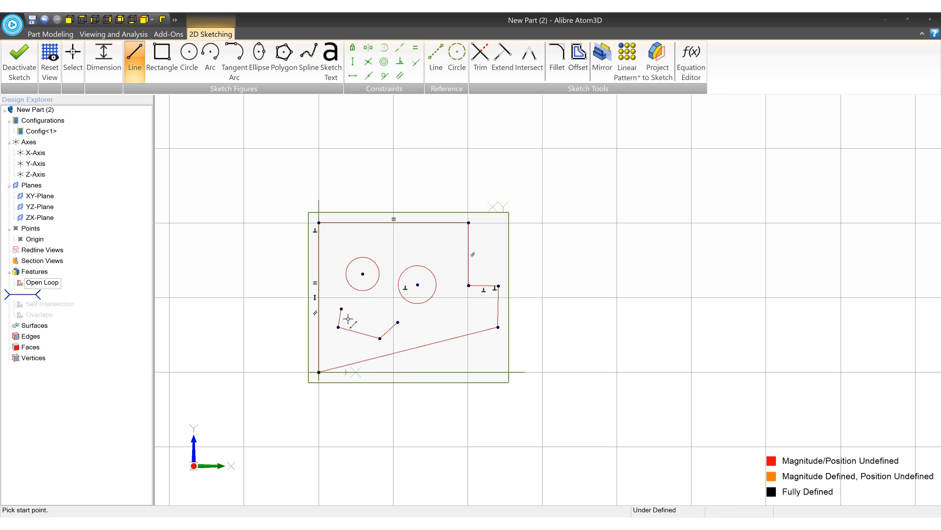
- Undo the open line chain and both circles inside the profile
key("ctrl+z")
key("ctrl+z")
key("ctrl+z")
key("ctrl+z")
key("ctrl+z")
- Finish the sketch to trigger the problem check, inspect the reported open loop at the notch corner, and close the analysis
scroll(472, 283, "up", 2)
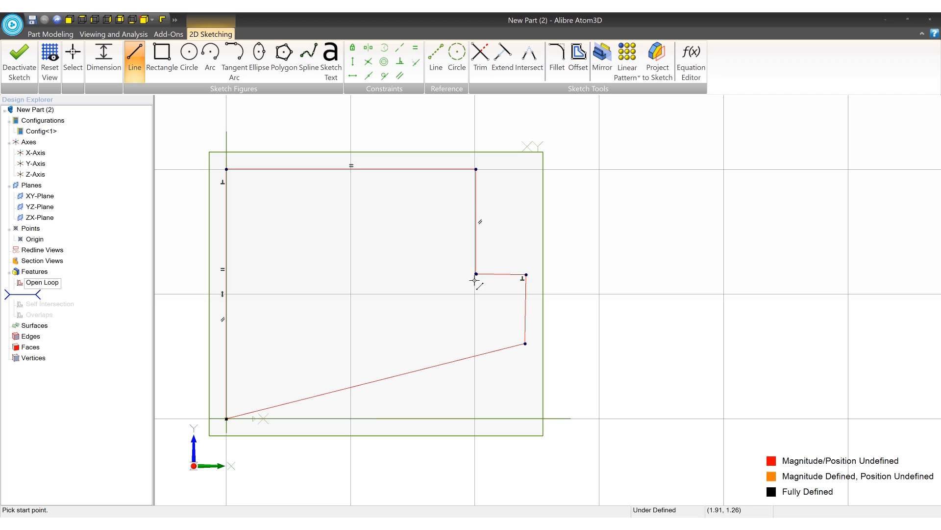
left_click(19, 62)
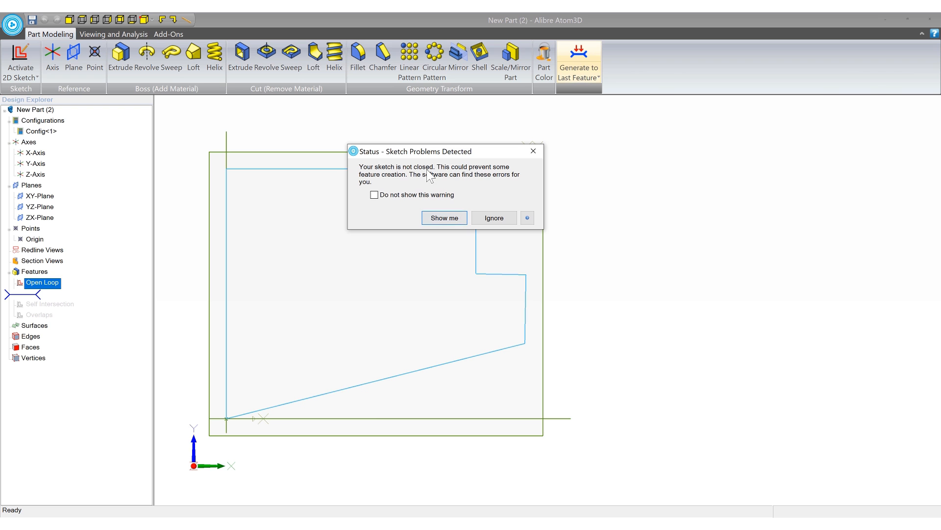
left_click(445, 218)
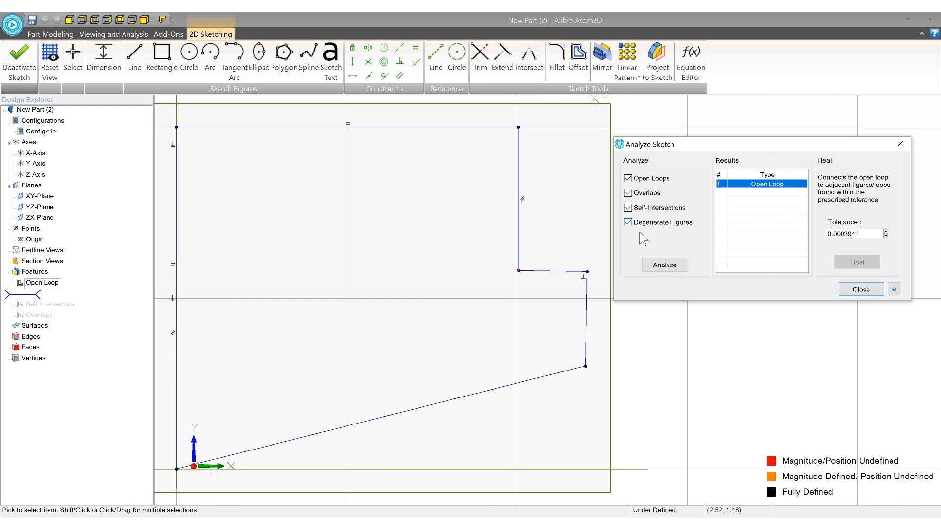
scroll(481, 273, "up", 1)
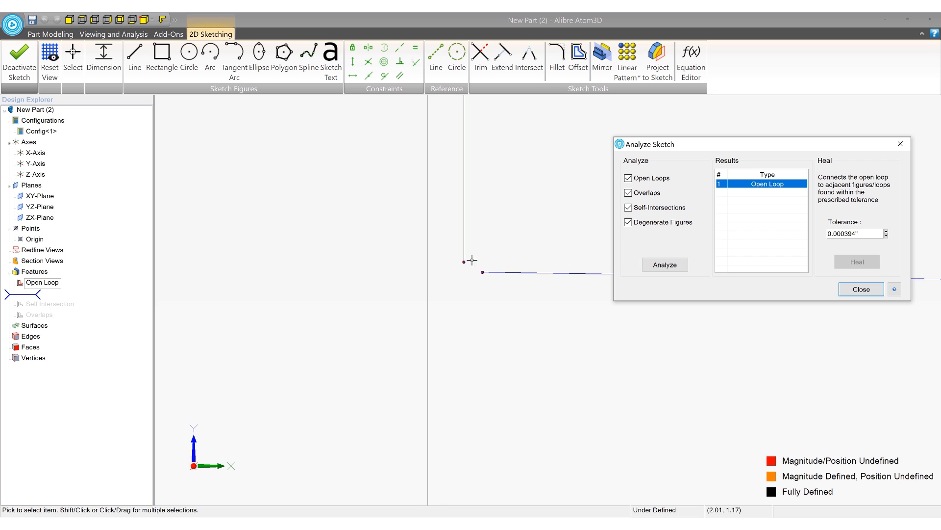
left_click(862, 288)
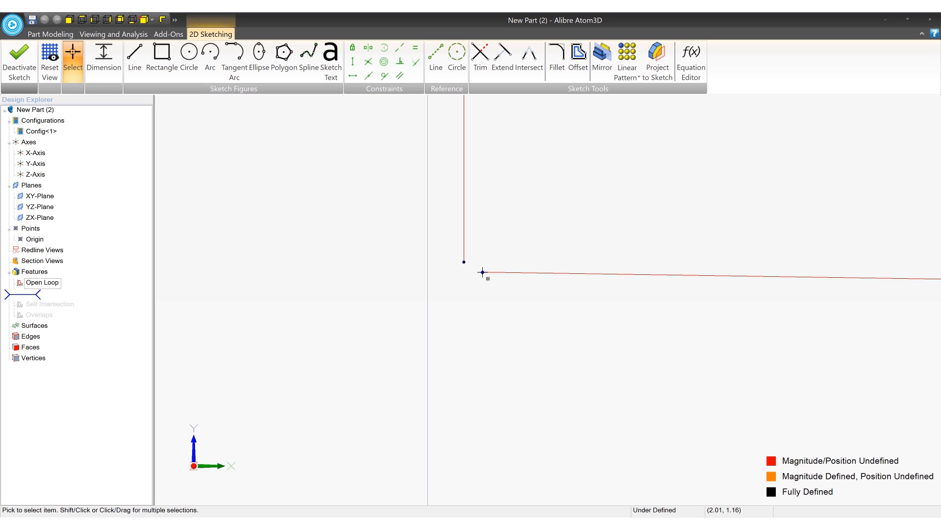
- Try moving the short notch line's free endpoint onto the vertical line's lower endpoint, and undo the move
left_click_drag(482, 272, 494, 240)
key("ctrl+z")
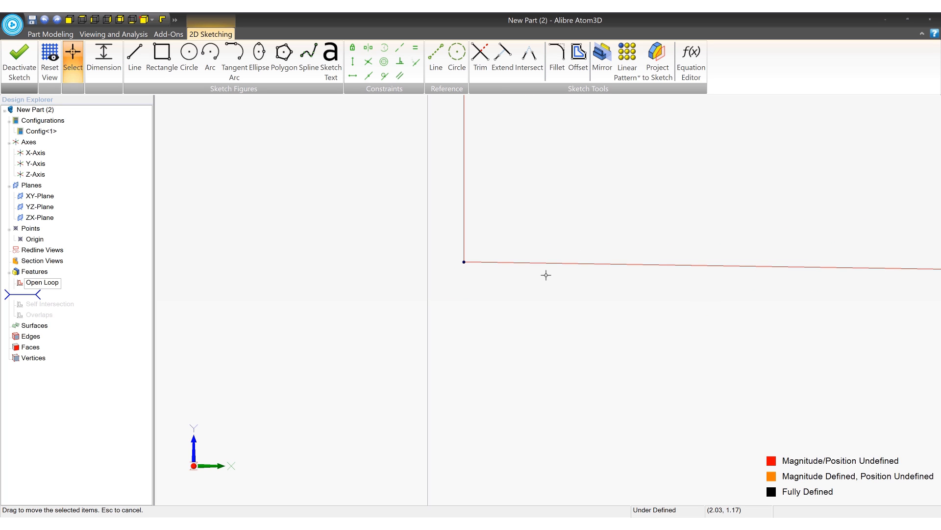
key("ctrl+z")
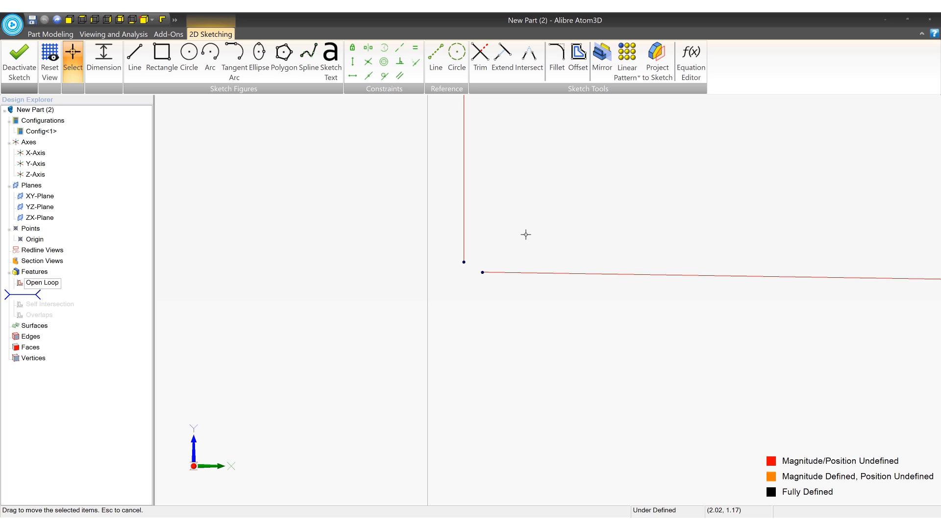
- Apply a coincident constraint between the vertical line's lower endpoint and the short notch line's free endpoint
middle_click_drag(525, 235, 503, 250)
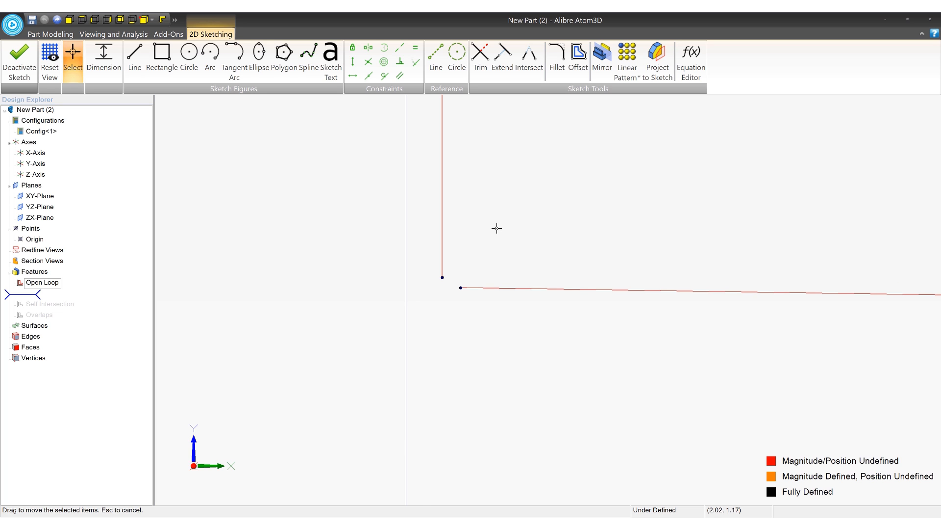
left_click(416, 63)
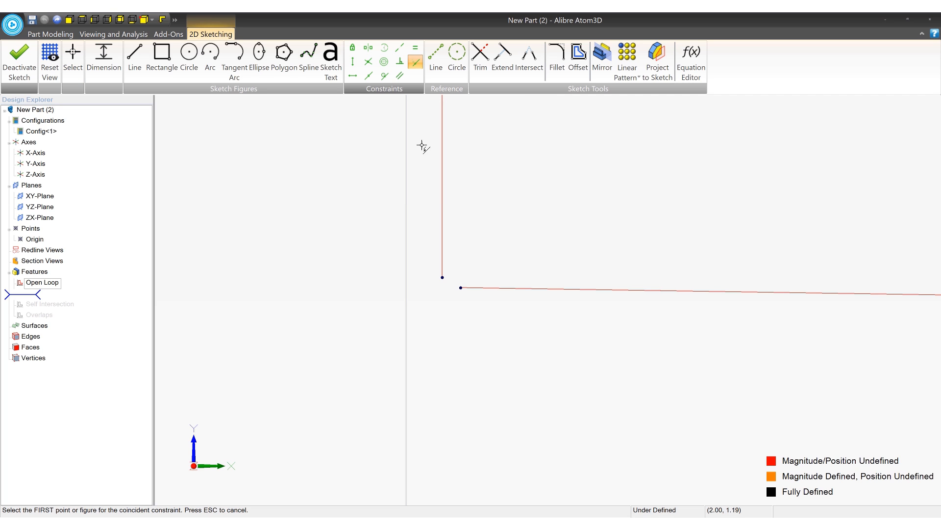
left_click(442, 278)
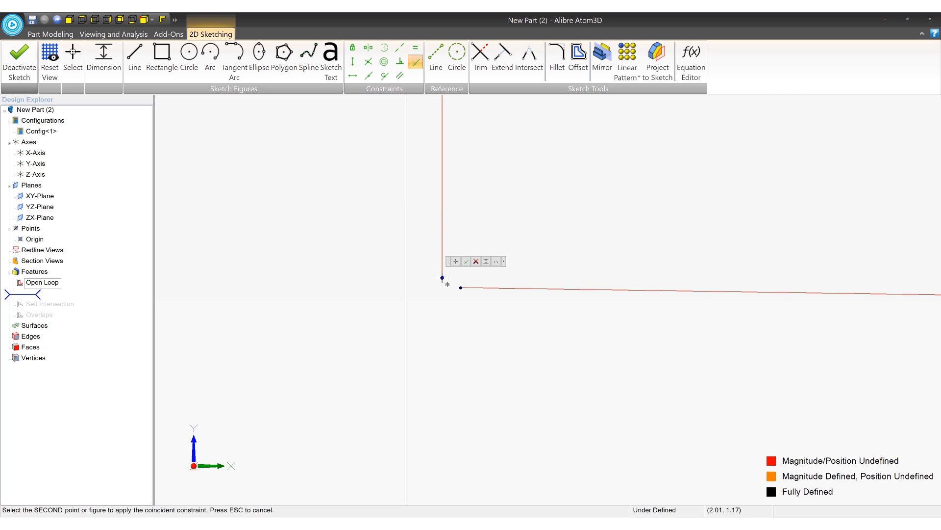
left_click(461, 288)
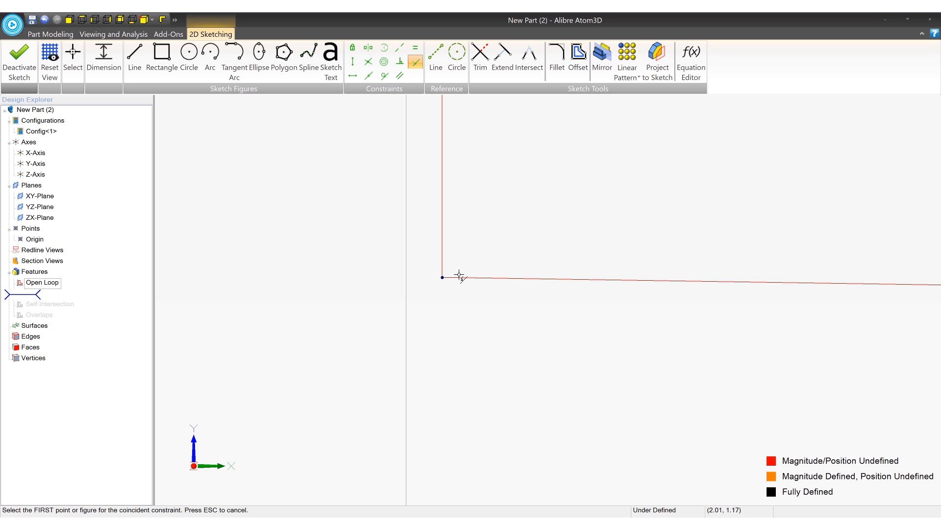
scroll(449, 277, "down", 4)
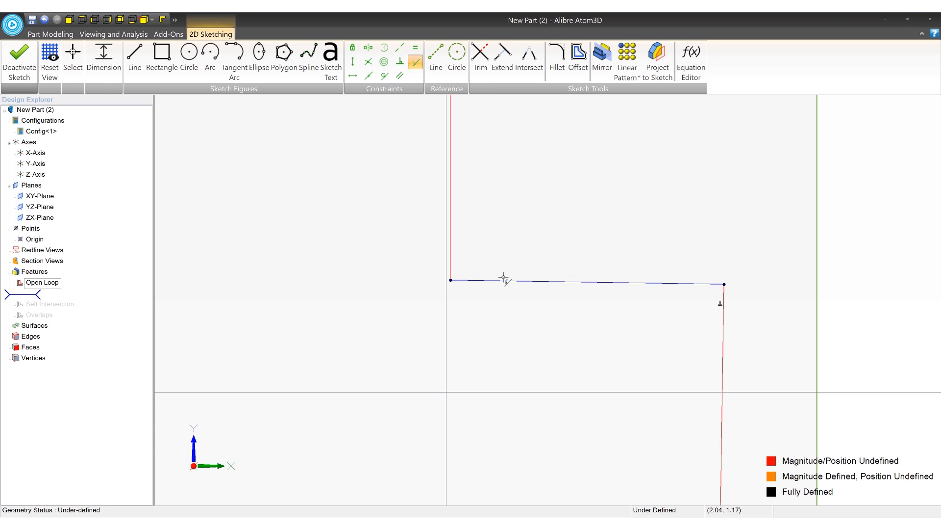
scroll(559, 280, "down", 5)
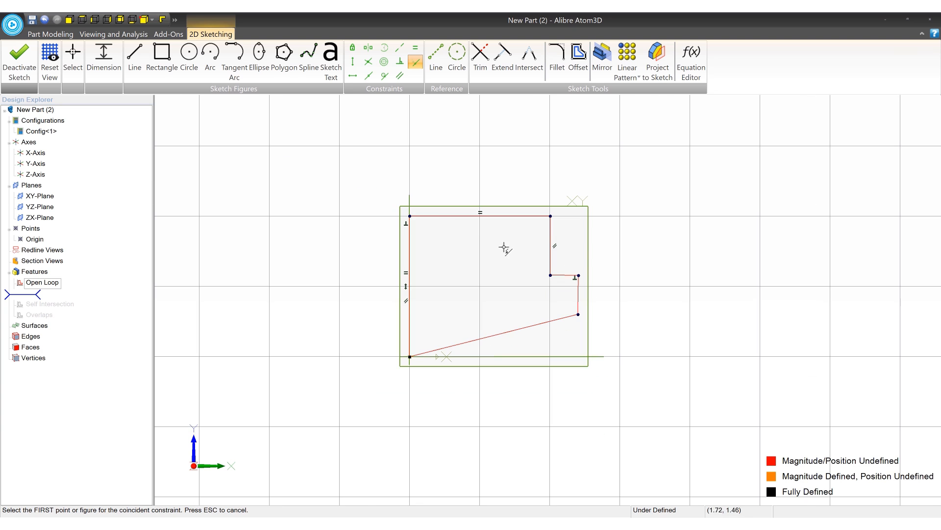
- Finish the Open Loop sketch and extrude it as a boss
left_click(21, 61)
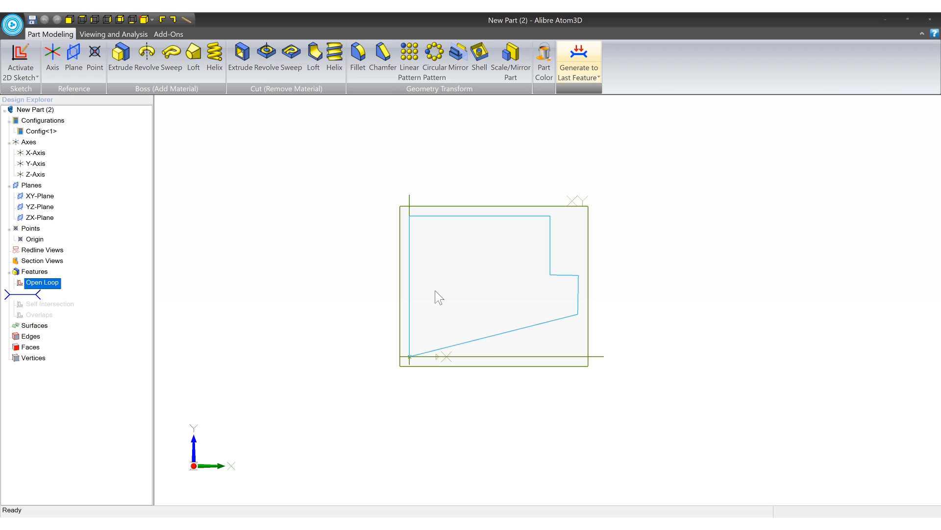
left_click(120, 55)
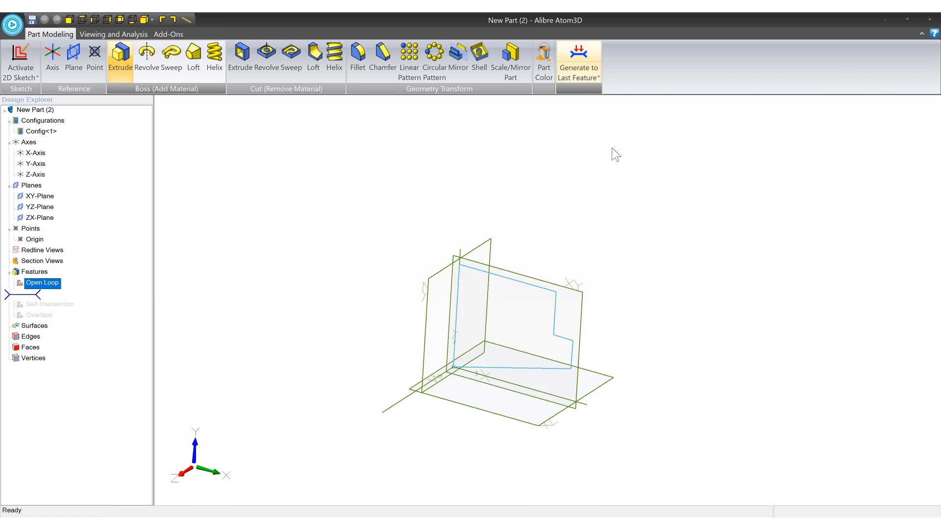
left_click(704, 274)
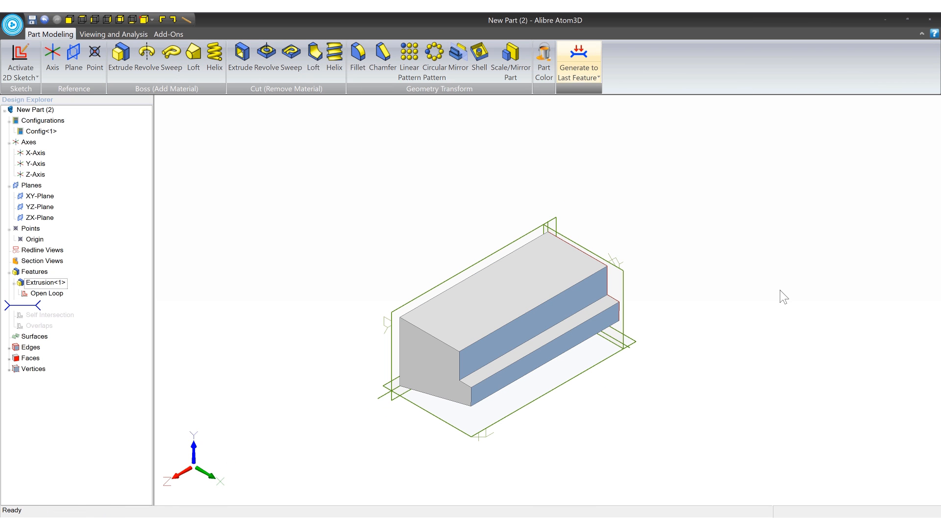
- Suppress the Open Loop extrusion and roll the feature history forward past the Self Intersection sketch
right_click(52, 287)
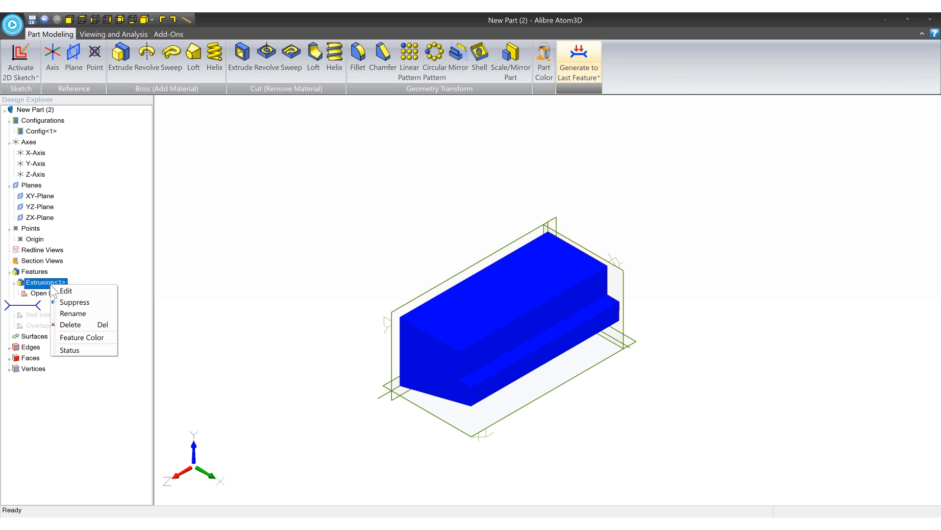
left_click(71, 301)
left_click_drag(32, 310, 33, 319)
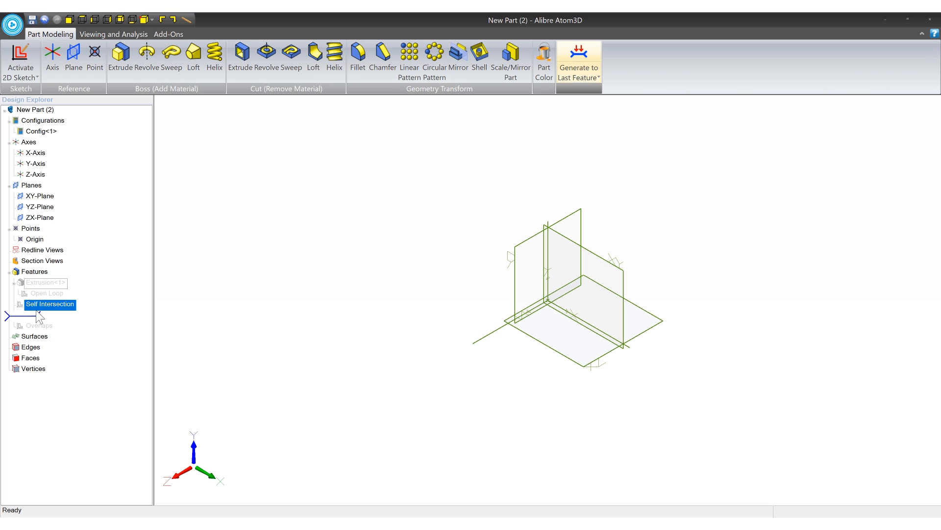
- Show the Self Intersection sketch and open it for editing
right_click(39, 306)
left_click(62, 323)
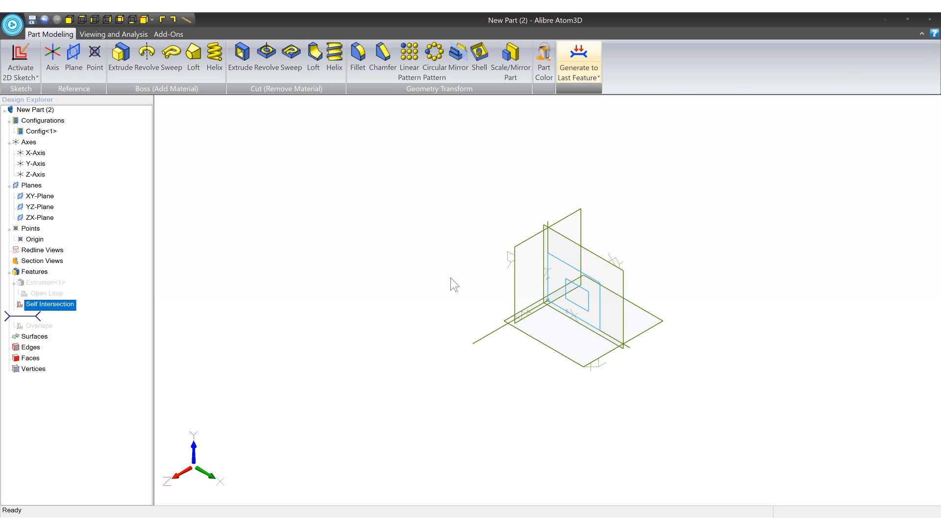
middle_click_drag(445, 255, 348, 254)
right_click(52, 307)
left_click(69, 312)
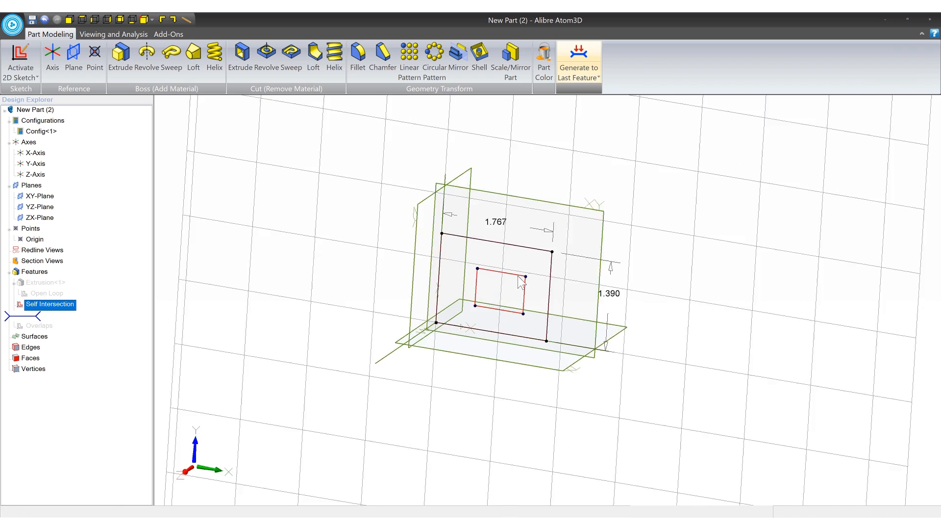
mouse_move(516, 282)
middle_mouse_down()
mouse_move(496, 248)
mouse_move(486, 250)
middle_mouse_up()
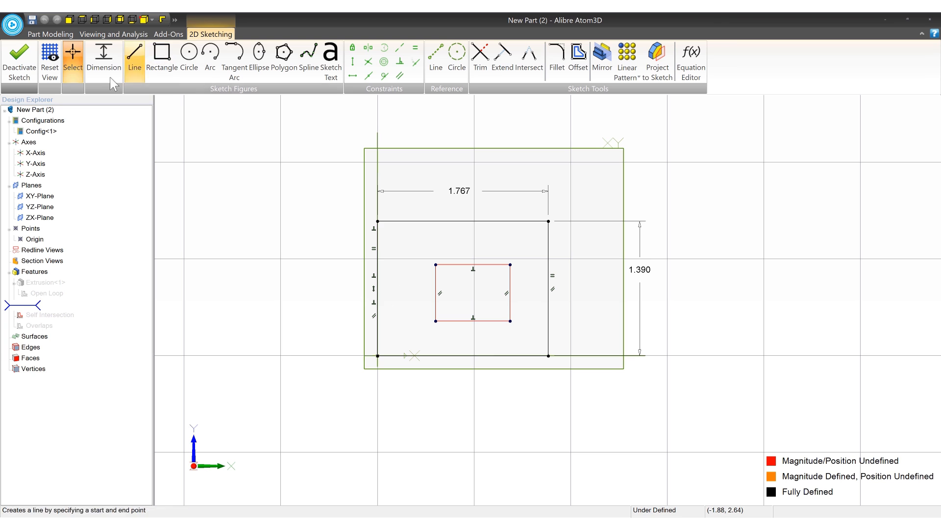
- Start a boss extrusion from the Self Intersection sketch and have the detected sketch problems shown
left_click(59, 34)
left_click(119, 60)
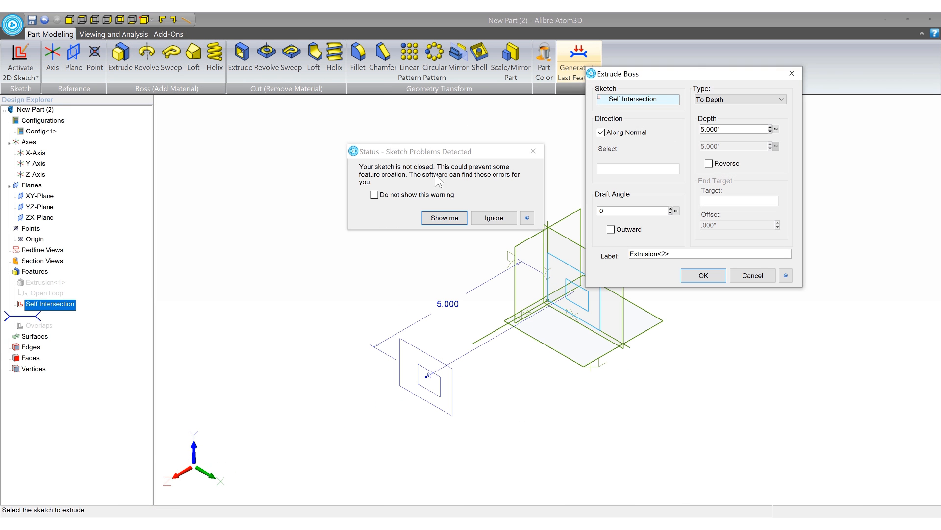
left_click(446, 218)
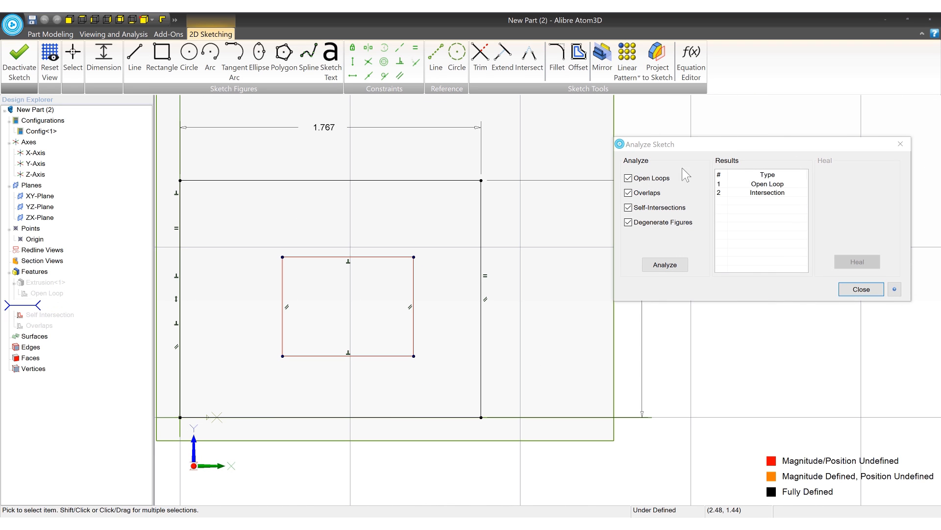
- Examine the reported open loop and intersection at the inner rectangle's upper-left corner, and close the analysis
left_click(760, 184)
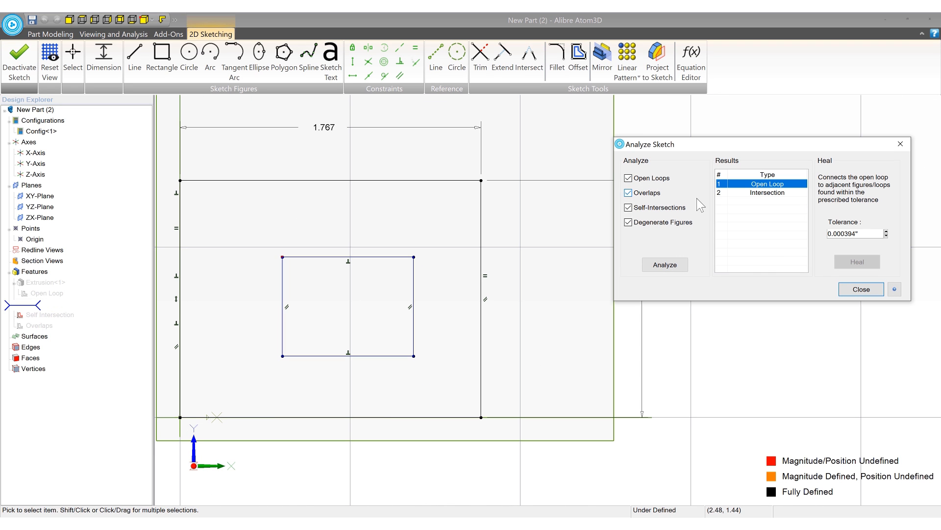
left_click(761, 193)
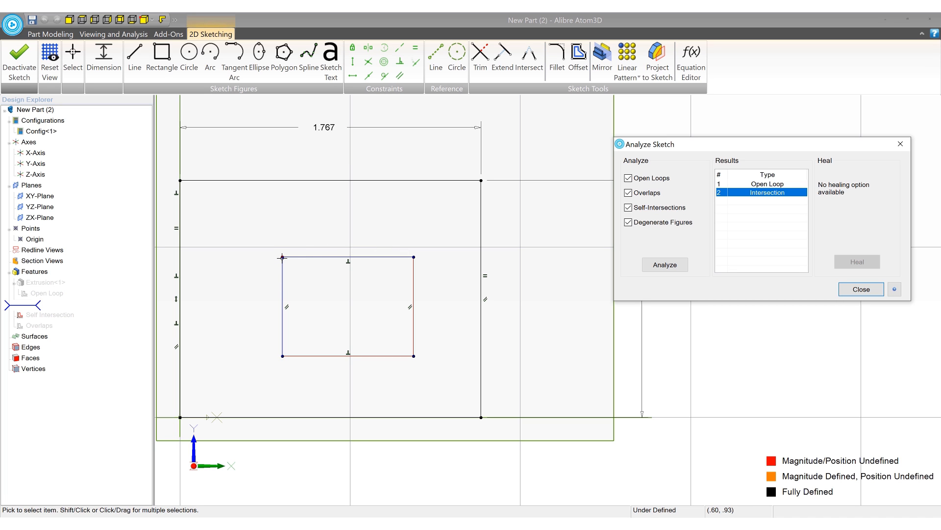
scroll(280, 254, "up", 10)
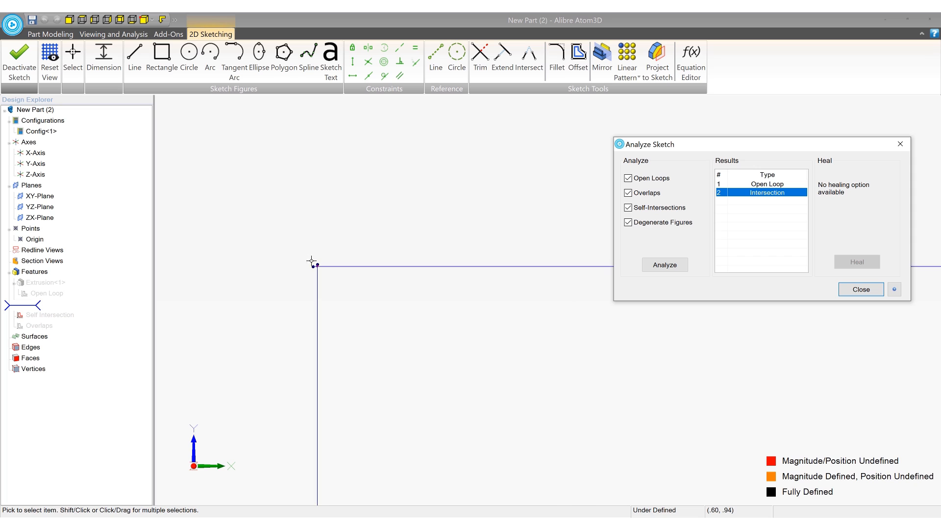
scroll(313, 263, "up", 1)
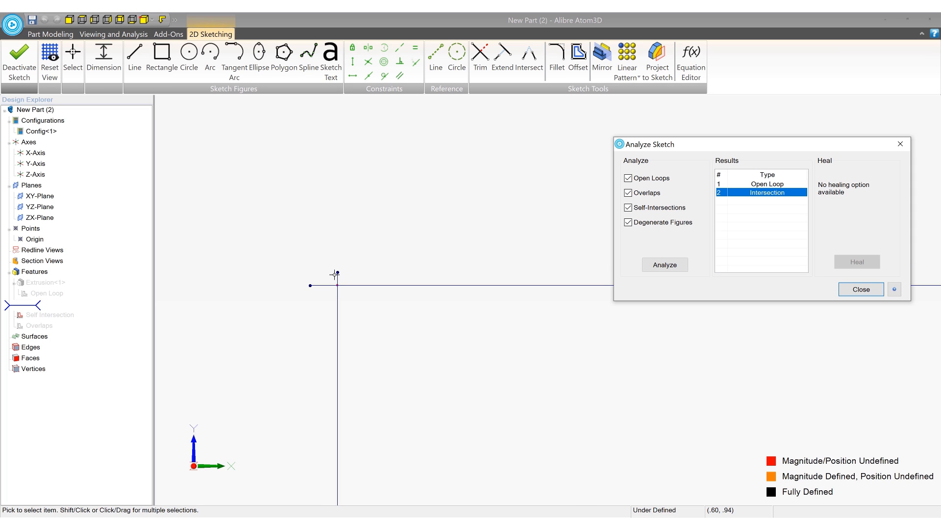
scroll(329, 281, "up", 1)
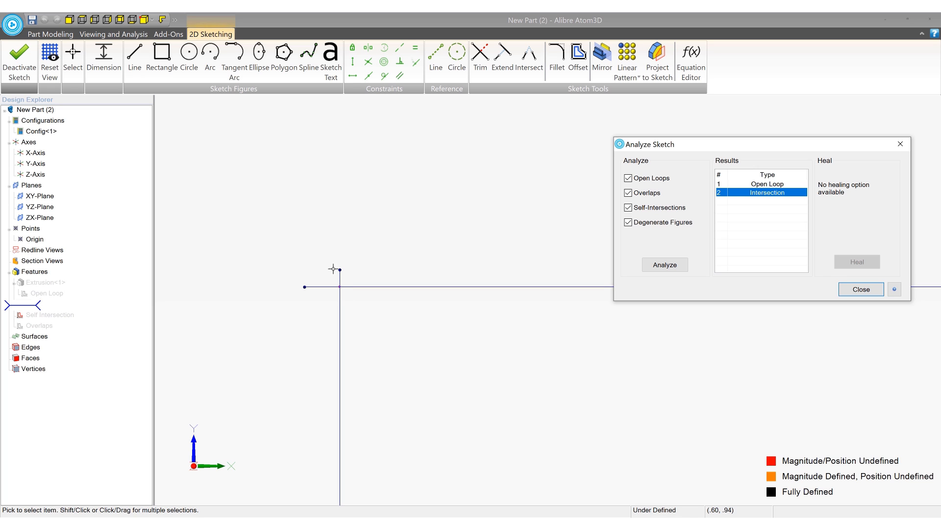
left_click(861, 289)
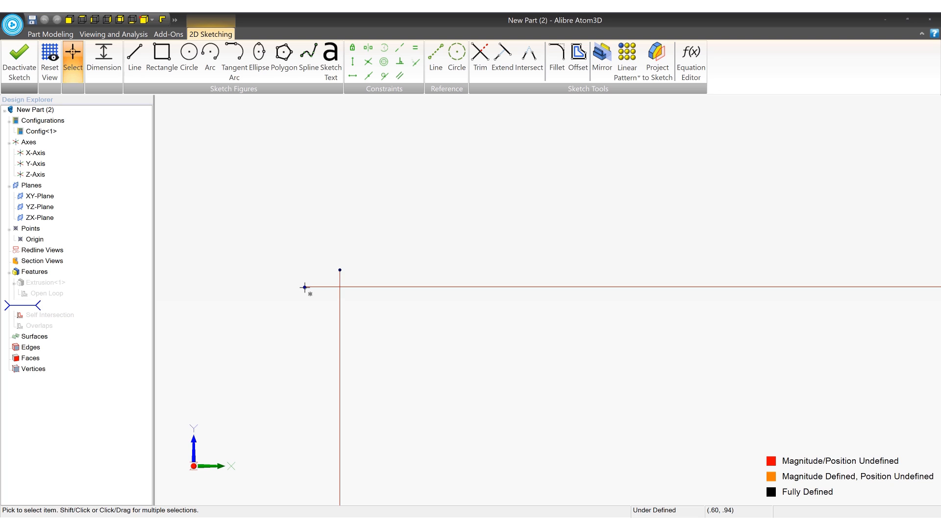
- Try moving the horizontal line's free endpoint onto the vertical line's upper endpoint, and undo the move
left_click_drag(305, 287, 340, 270)
scroll(278, 268, "down", 15)
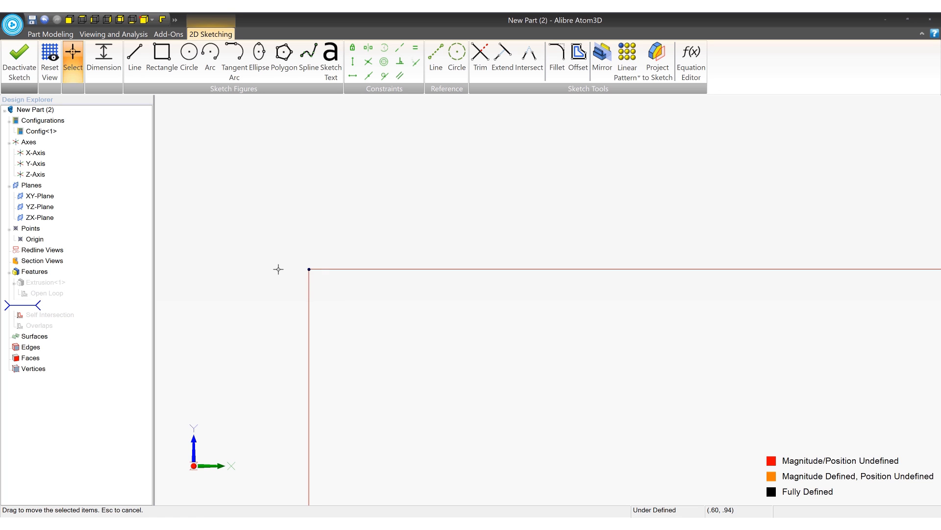
scroll(278, 270, "down", 5)
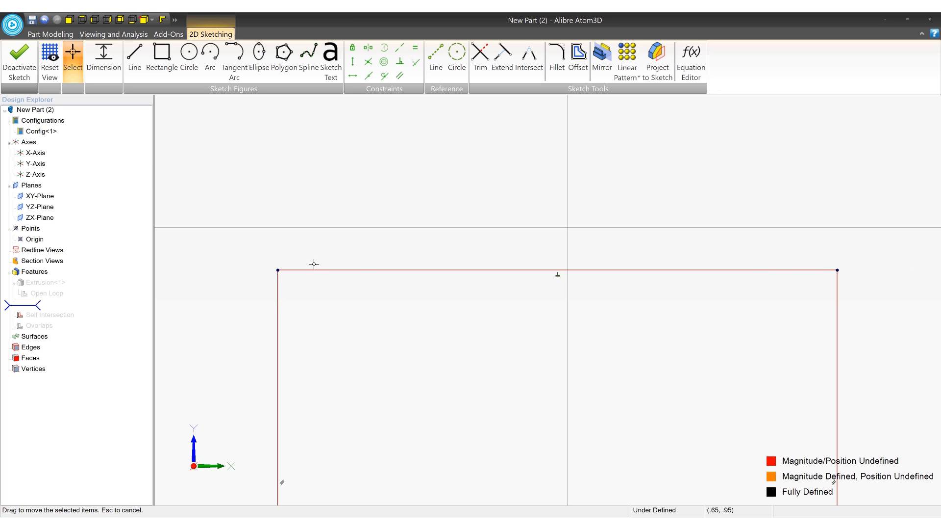
scroll(274, 269, "up", 10)
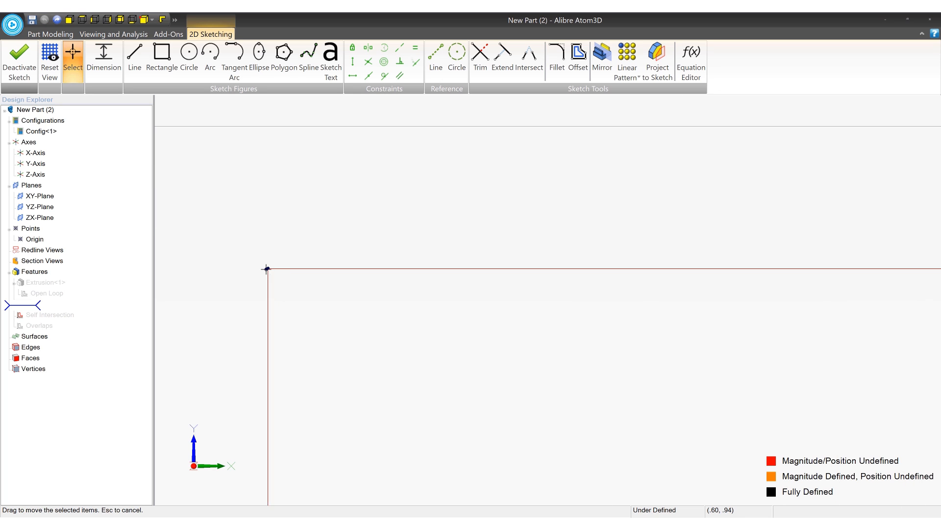
scroll(271, 265, "up", 5)
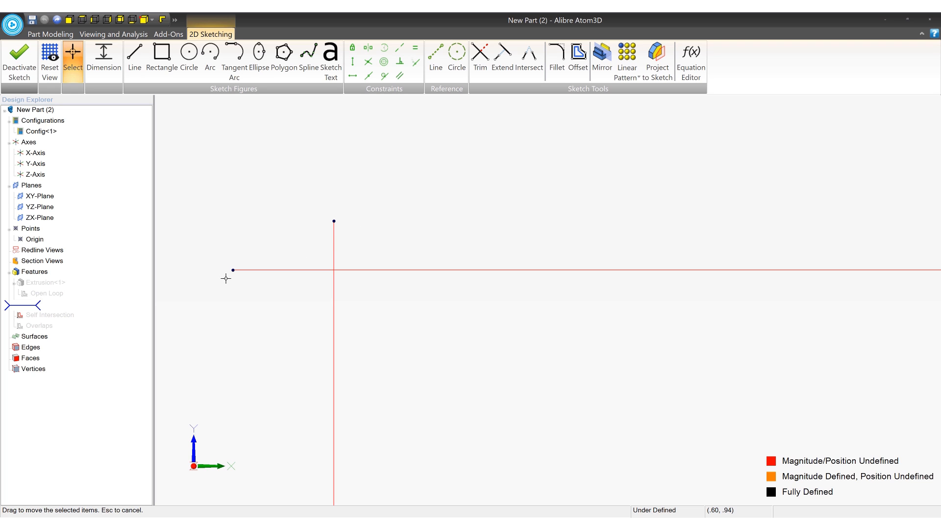
- Adjust the horizontal line's free endpoint and trim both overhanging line ends at the inner rectangle's upper-left corner
left_click_drag(233, 269, 273, 264)
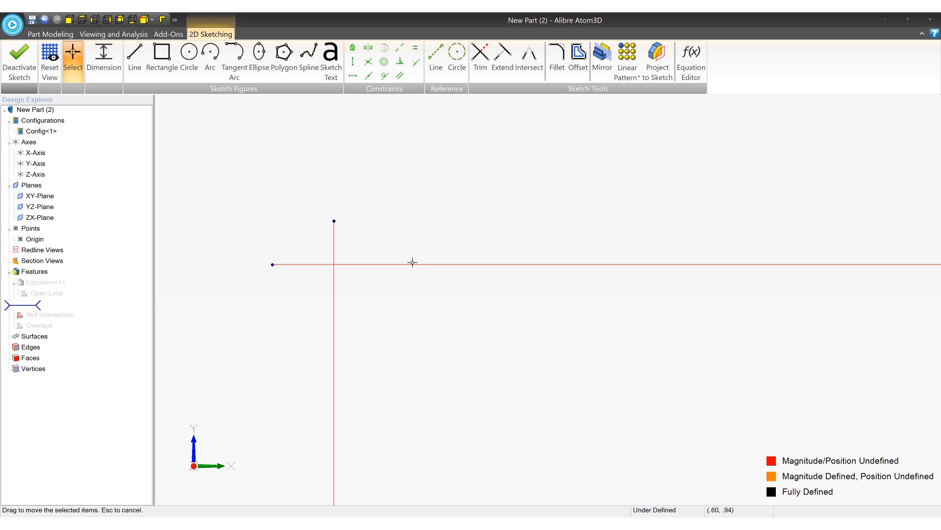
left_click(480, 58)
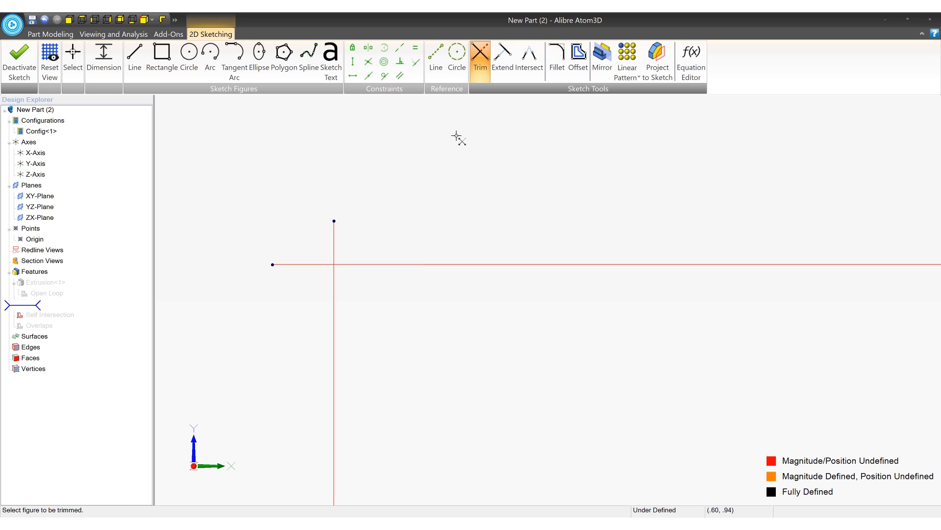
left_click(330, 241)
left_click(305, 265)
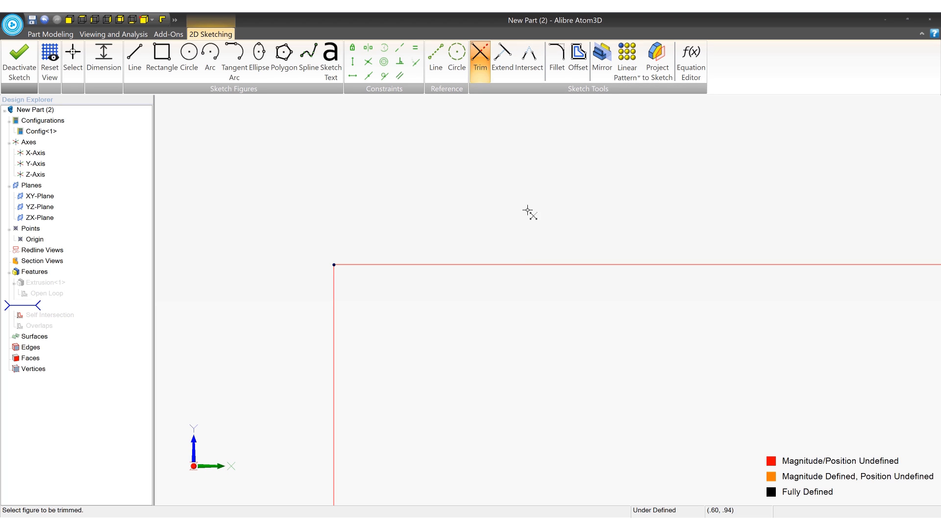
- Extrude the repaired Self Intersection sketch as a boss to a depth of 5.000"
scroll(293, 215, "down", 10)
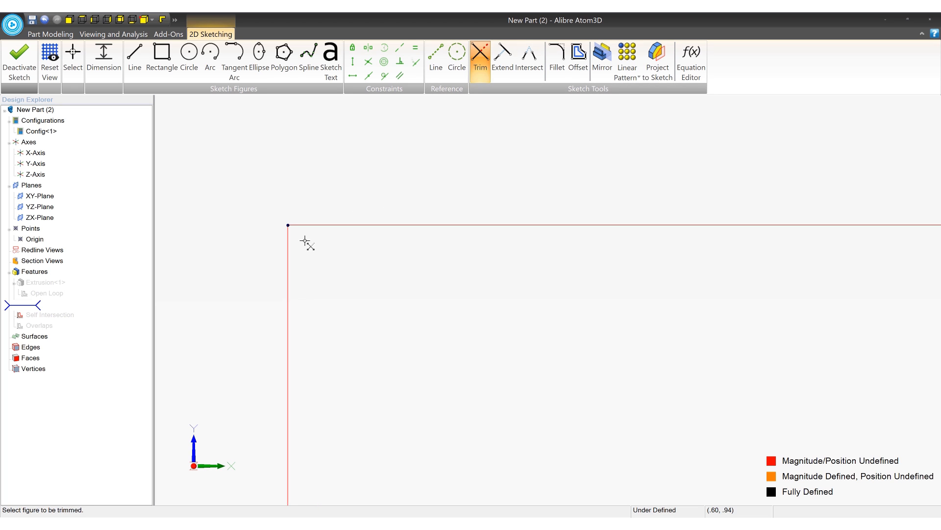
scroll(307, 246, "down", 6)
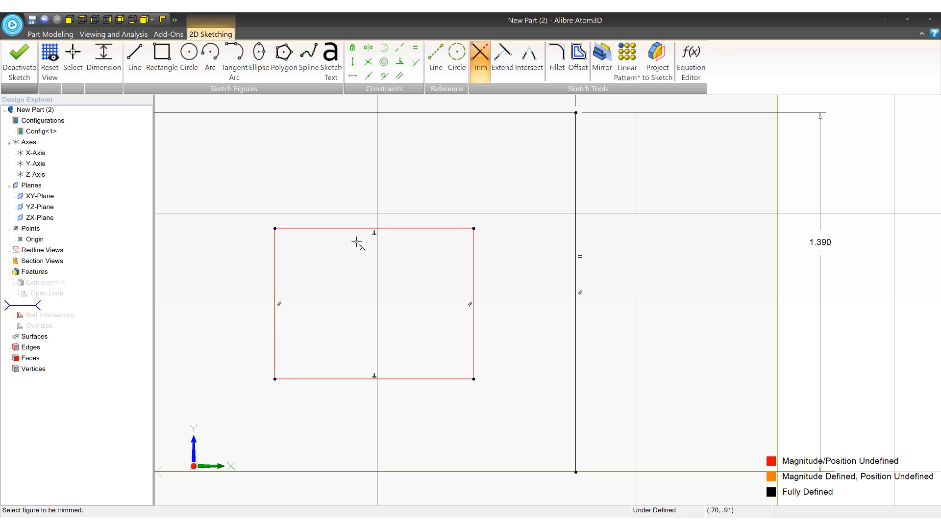
middle_click_drag(494, 281, 575, 278)
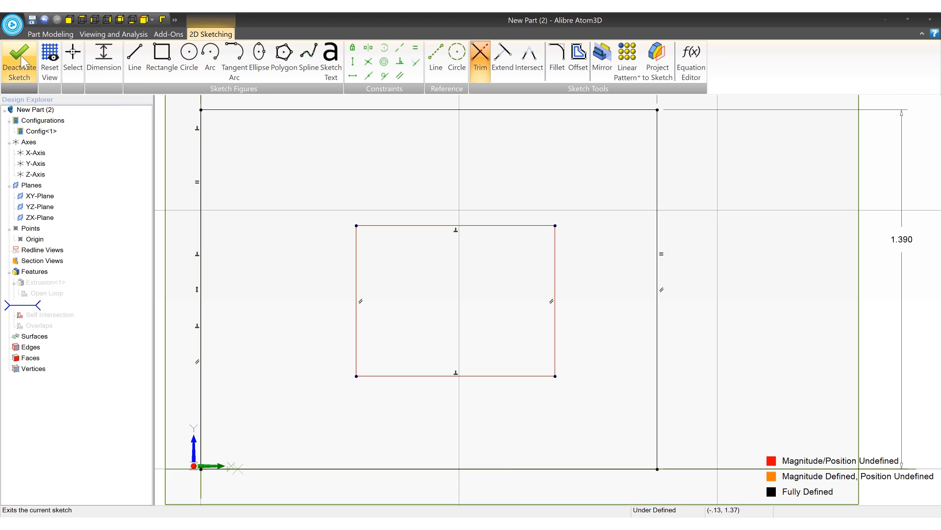
left_click(51, 34)
left_click(117, 57)
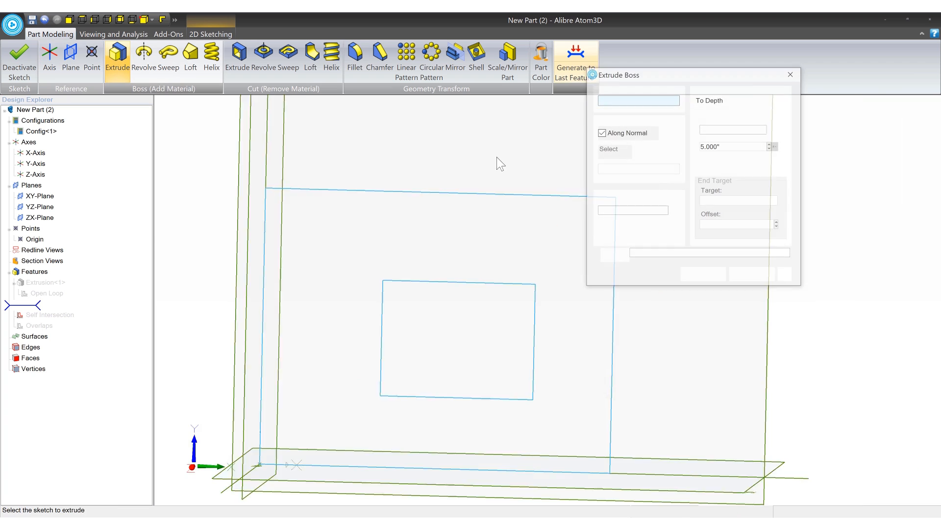
left_click(687, 276)
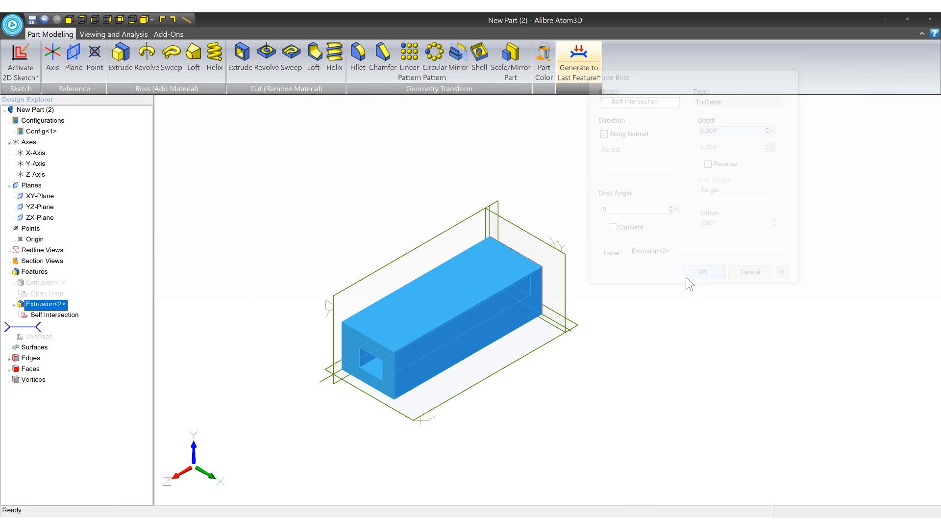
- Suppress the Self Intersection extrusion and roll the feature history forward past the Overlaps sketch
middle_click_drag(568, 276, 513, 286)
left_click(52, 304)
right_click(47, 303)
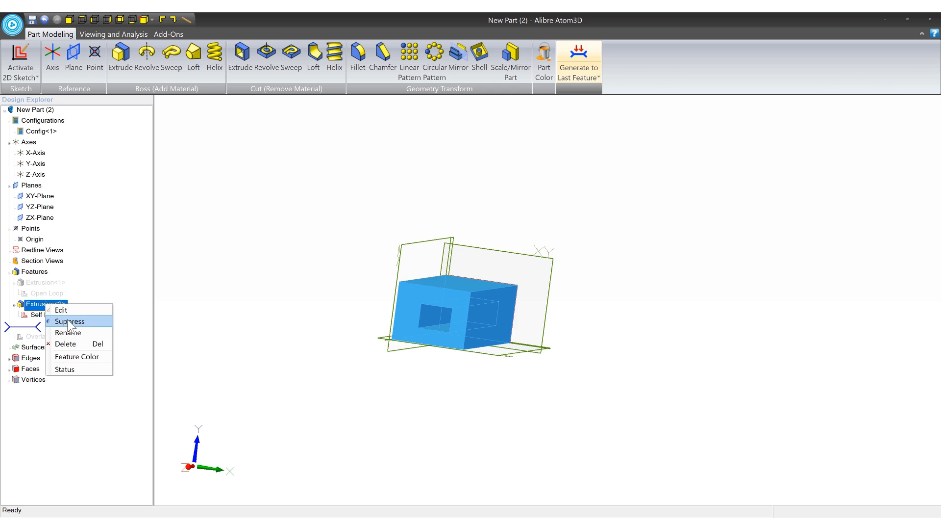
left_click(59, 322)
left_click_drag(33, 331, 36, 337)
left_click(37, 328)
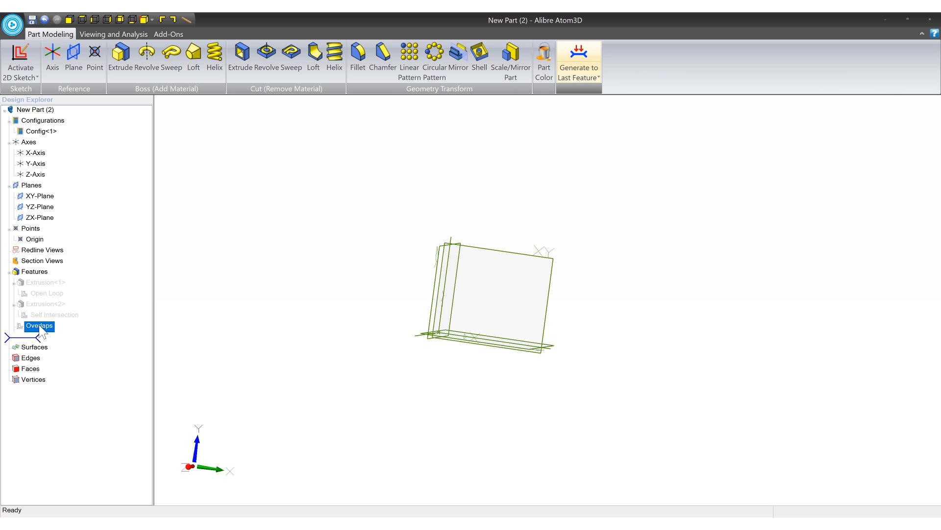
- Open the Overlaps sketch for editing and examine where its two rectangles cross
right_click(38, 325)
left_click(57, 330)
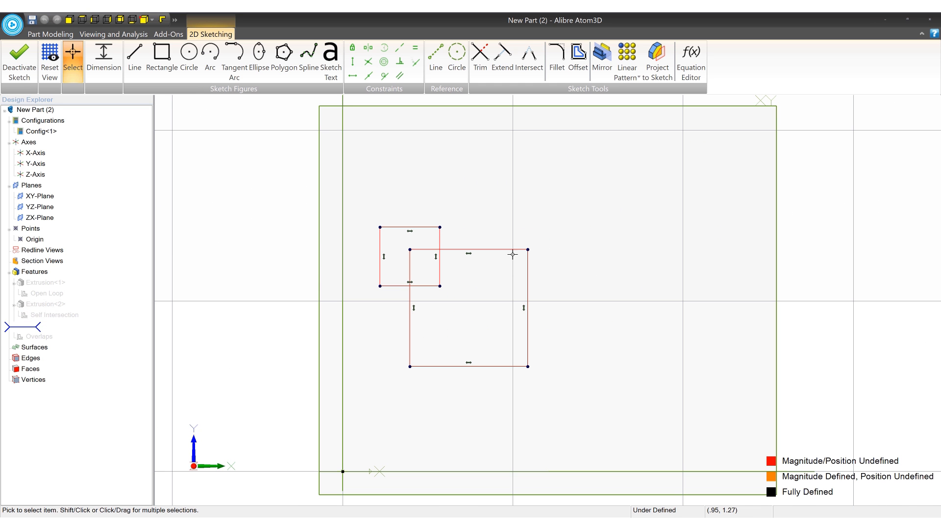
scroll(613, 268, "up", 2)
scroll(498, 283, "up", 2)
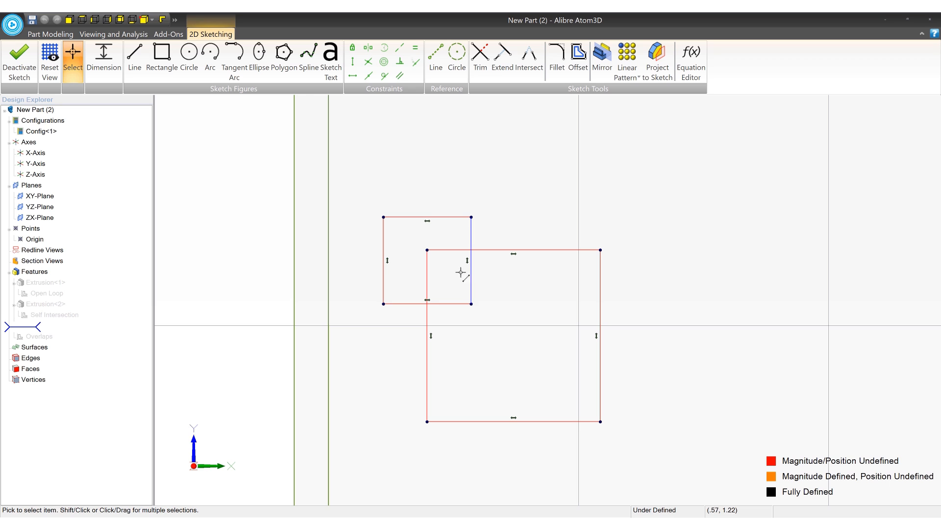
scroll(432, 257, "down", 1)
middle_click_drag(531, 269, 474, 264)
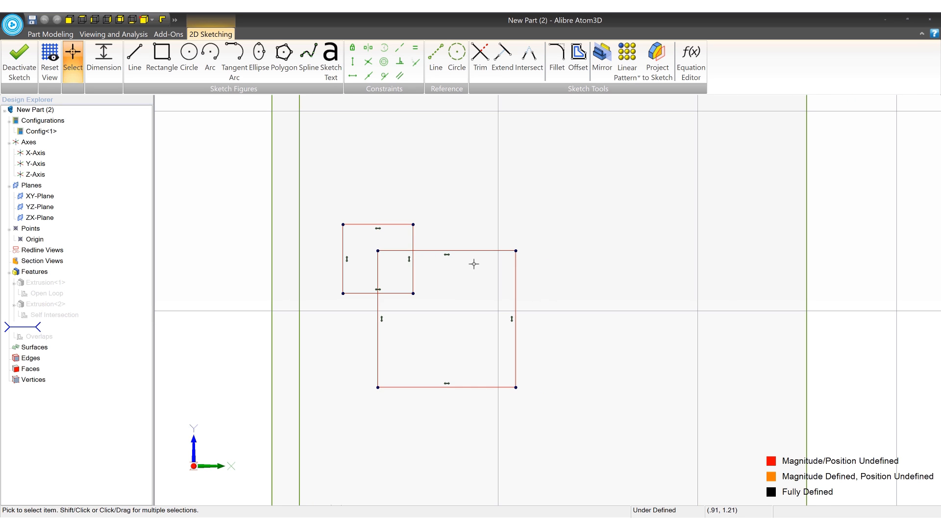
- Draw a wide rectangle and a tall rectangle crossing through it in the empty area beside the existing rectangles
middle_click_drag(525, 224, 222, 219)
left_click(161, 58)
middle_click_drag(472, 248, 347, 258)
left_click(466, 265)
left_click(731, 310)
left_click(636, 172)
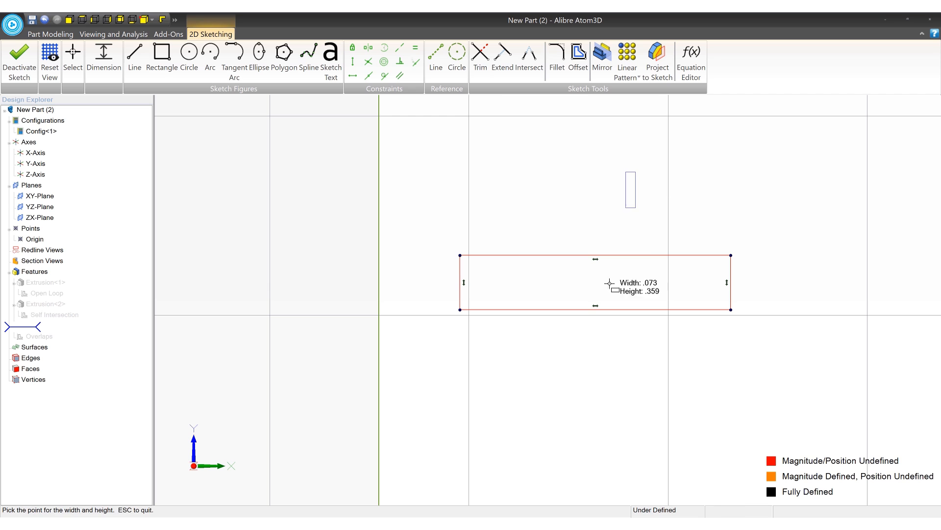
left_click(551, 391)
middle_click_drag(712, 354, 620, 366)
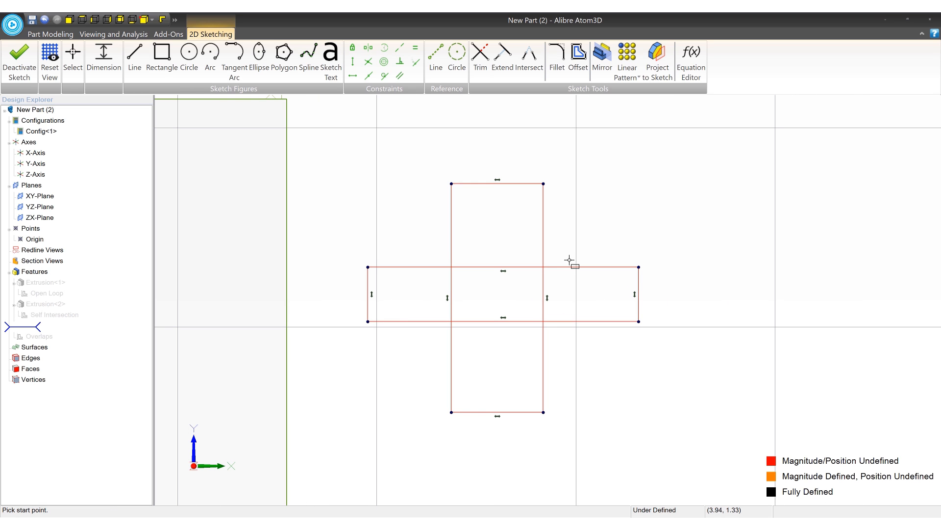
- Draw an open stepped outline of eight connected lines beside the crossing rectangles, with a top edge about 0.45" long
left_click(141, 56)
middle_click_drag(674, 177, 500, 191)
left_click(557, 175)
left_click(647, 175)
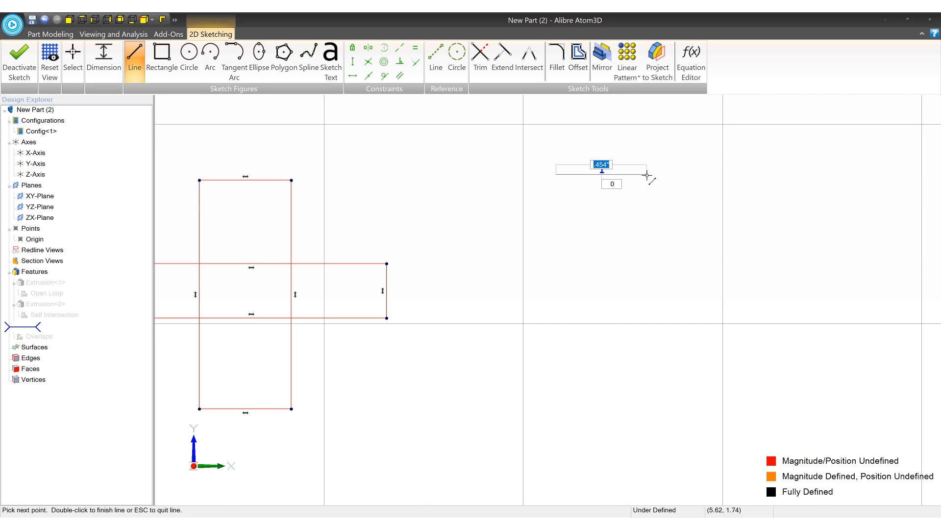
left_click(647, 256)
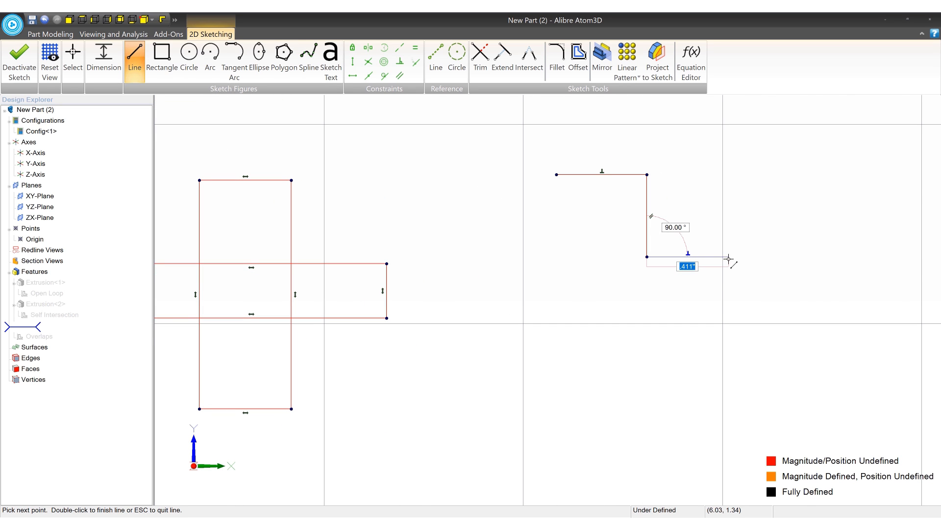
left_click(729, 256)
left_click(729, 304)
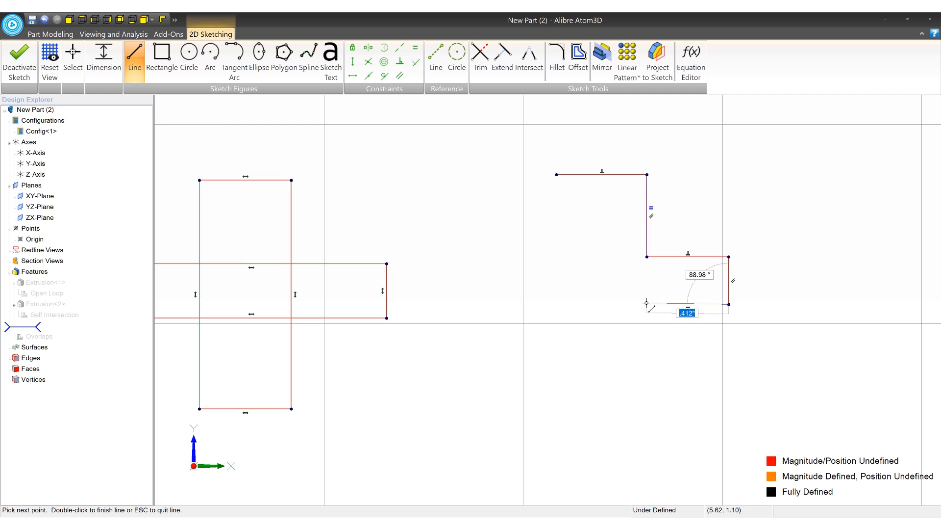
left_click(648, 303)
left_click(647, 353)
left_click(556, 354)
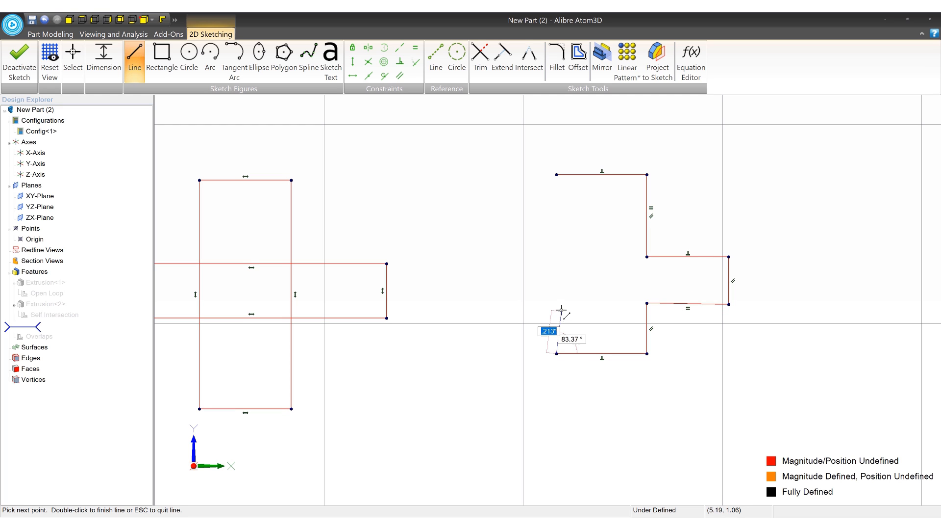
left_click(557, 306)
key("Escape")
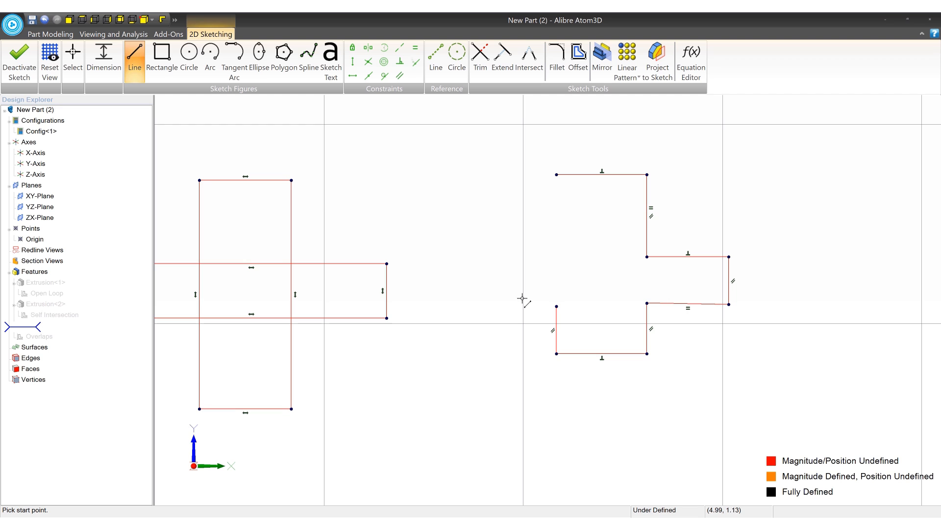
- Undo the line-by-line stepped outline beside the crossing rectangles
key("ctrl+z")
key("ctrl+z")
key("ctrl+z")
key("ctrl+z")
key("ctrl+z")
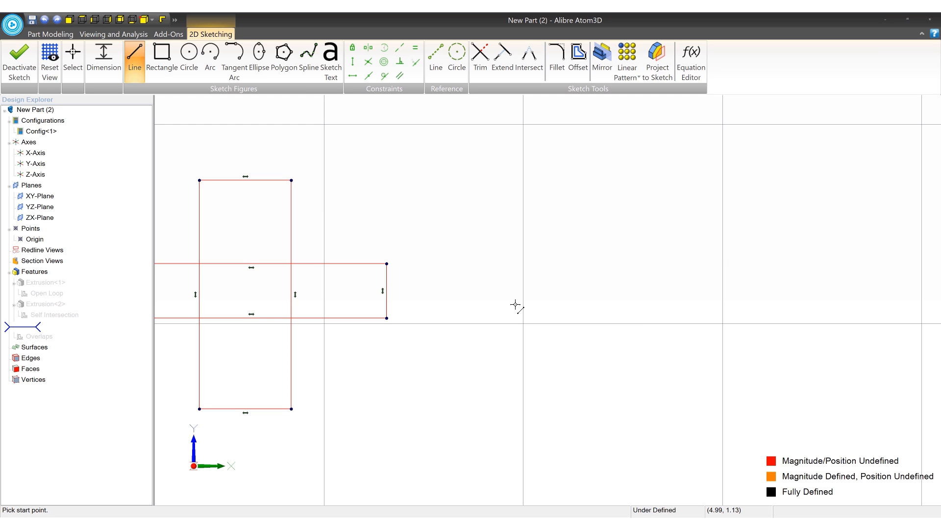
- Apply an Equal constraint between the tall rectangle's top edge and the wide rectangle's right edge
middle_click_drag(516, 304, 667, 308)
left_click(415, 48)
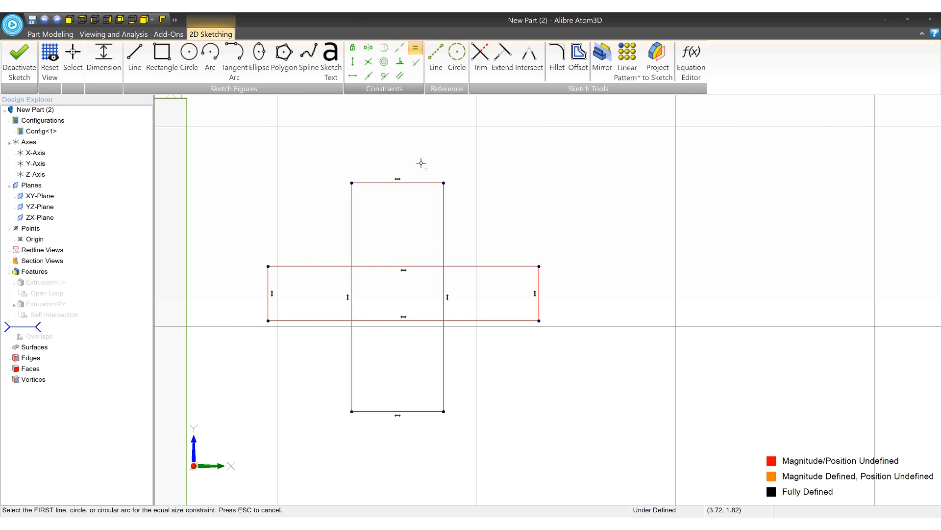
left_click(420, 183)
left_click(538, 282)
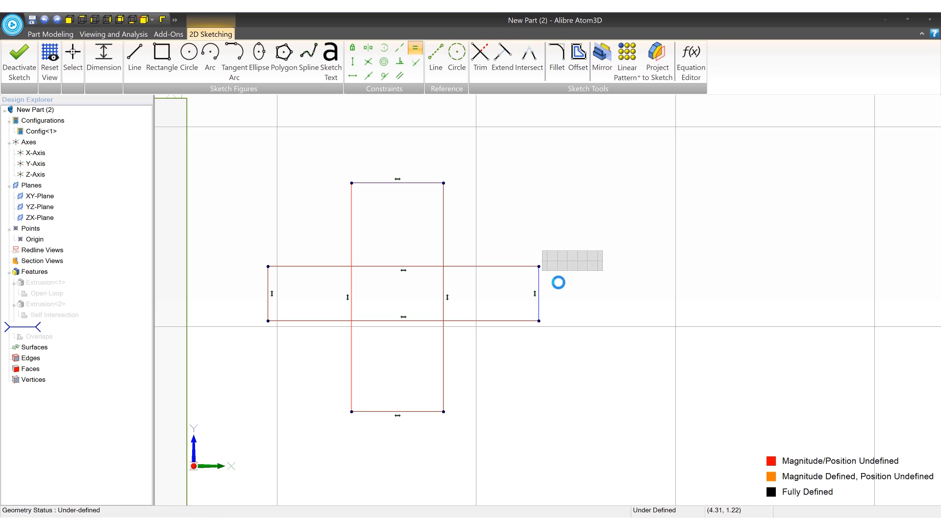
- Try an Equal constraint between the tall rectangle's right side and the wide rectangle's bottom edge, and undo it
left_click(443, 378)
left_click(520, 359)
key("Escape")
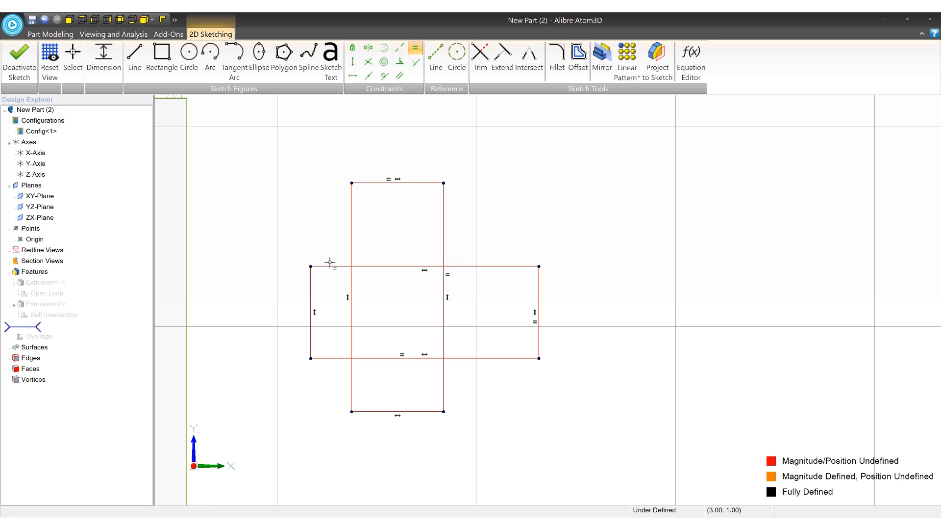
key("ctrl+z")
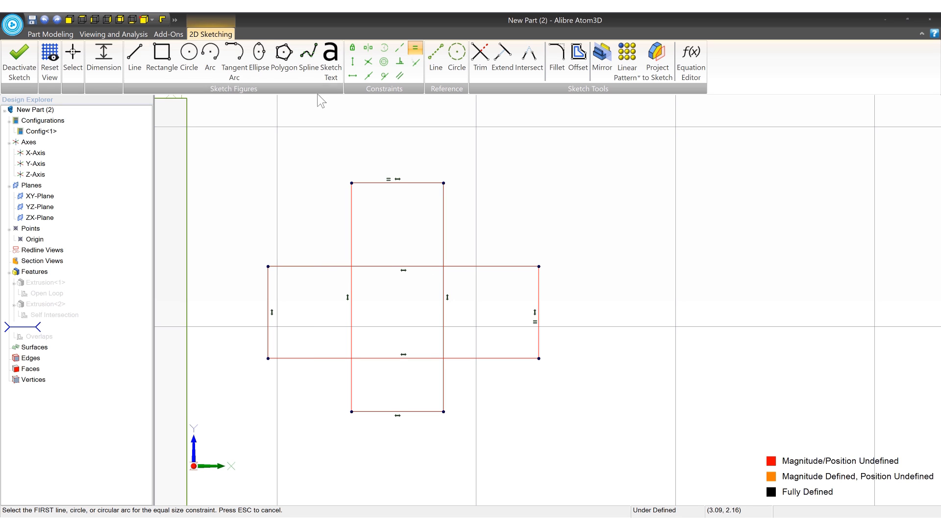
- Trim away the inner segments where the tall and wide rectangles cross, leaving a single cross-shaped outline
left_click(480, 56)
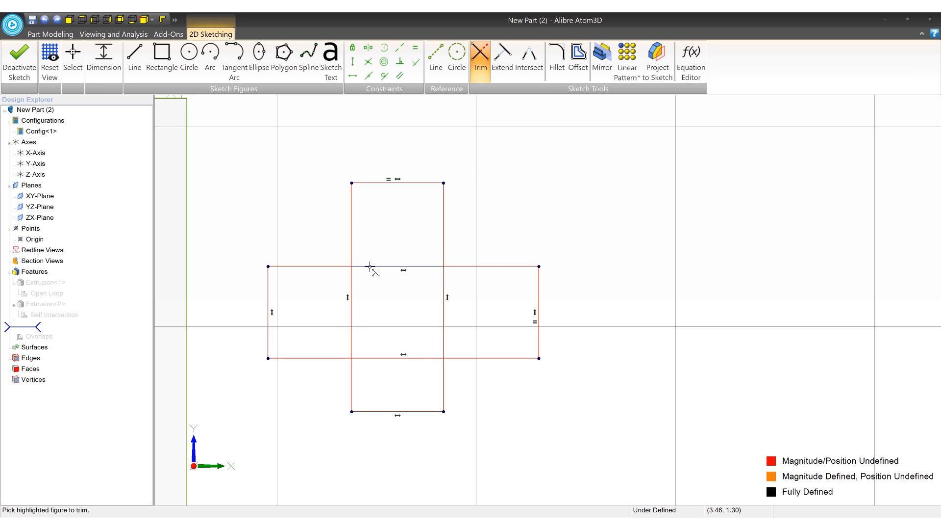
left_click(370, 266)
left_click(352, 289)
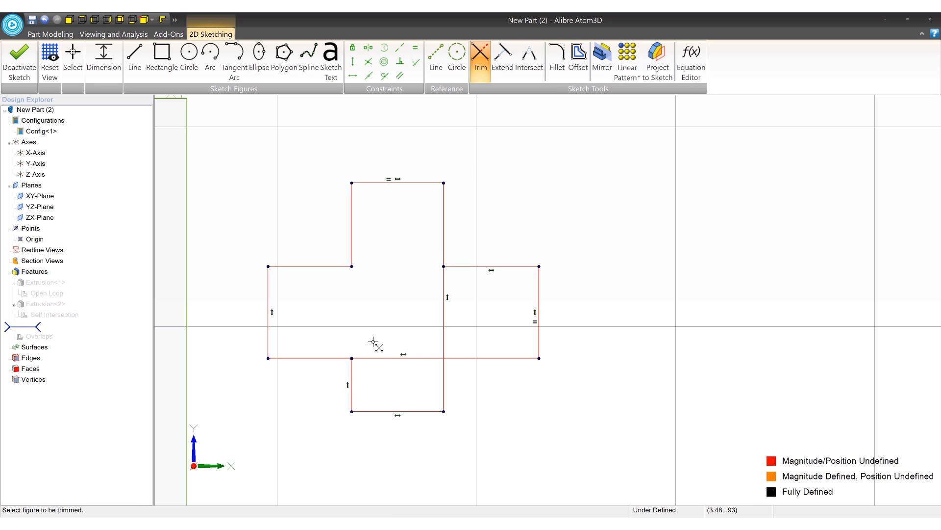
left_click(378, 358)
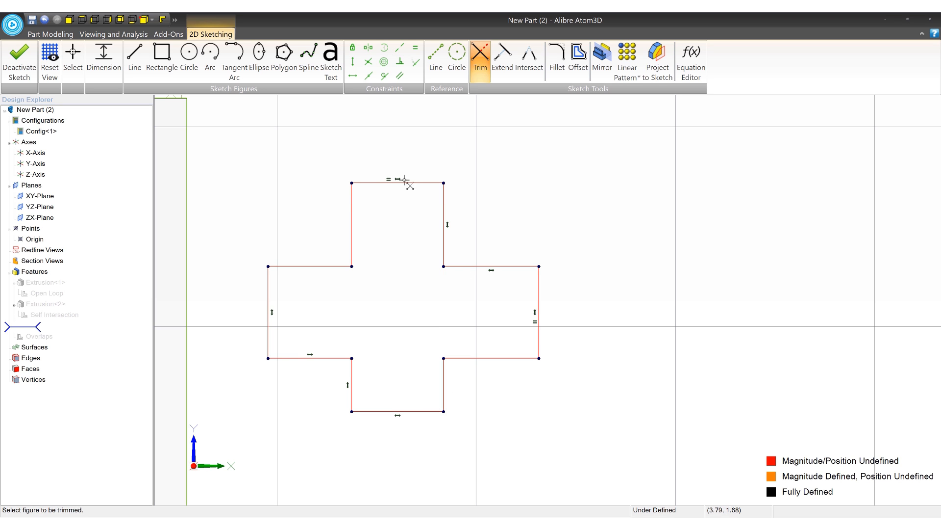
- Trim the overlapping inner segments of the two original rectangles so that they form one closed stepped profile
scroll(454, 320, "down", 5)
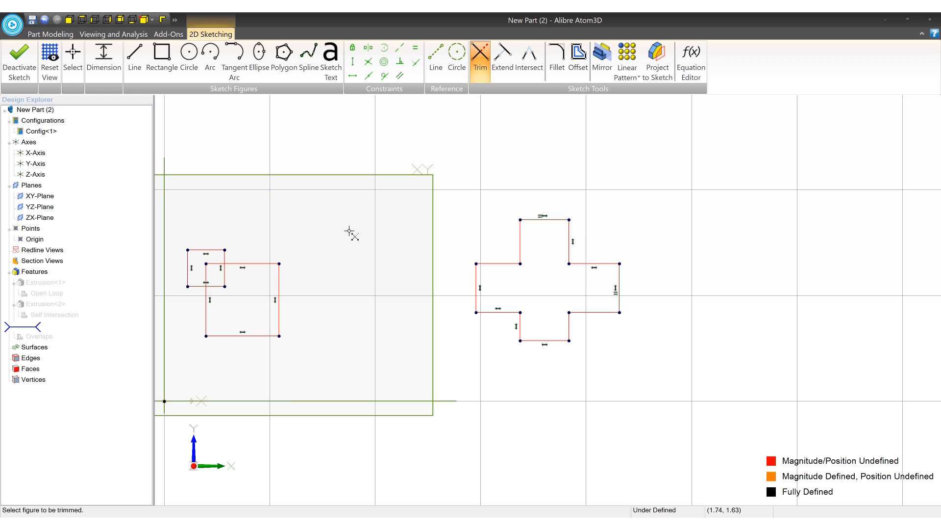
scroll(351, 243, "up", 4)
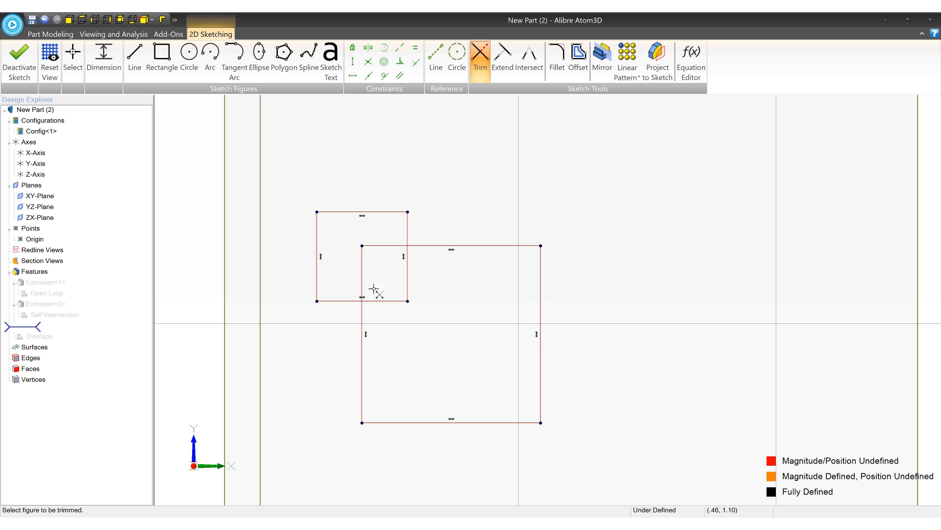
left_click(373, 260)
left_click(378, 245)
left_click(411, 273)
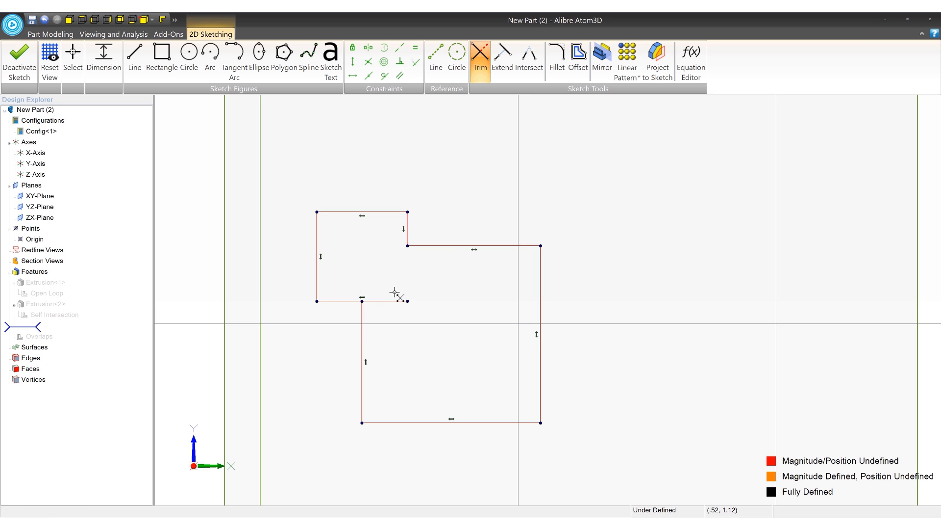
left_click(395, 301)
- Delete the cross-shaped outline beside the repaired profile and exit the Overlaps sketch
scroll(338, 226, "down", 5)
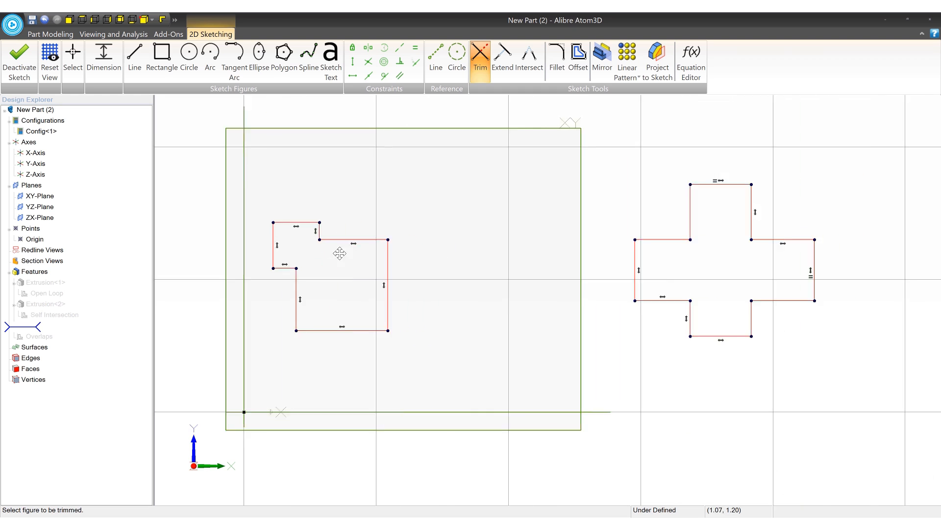
middle_click_drag(339, 253, 277, 246)
left_click(72, 56)
left_click_drag(524, 132, 774, 361)
key("Delete")
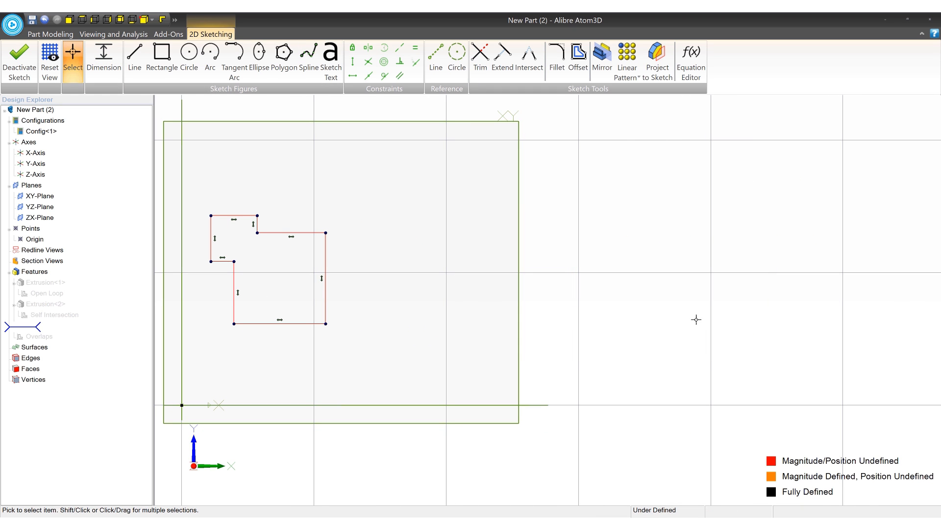
scroll(697, 319, "down", 2)
scroll(498, 300, "up", 5)
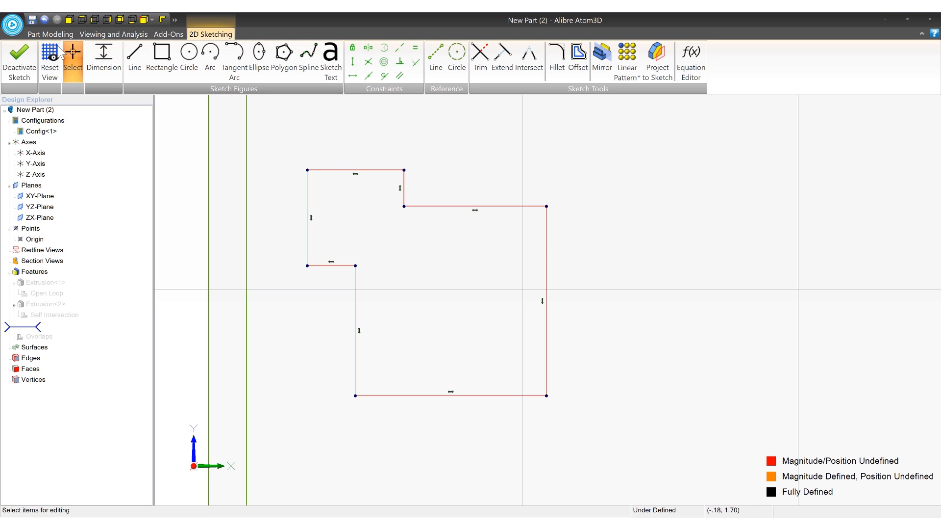
left_click(19, 61)
left_click(120, 56)
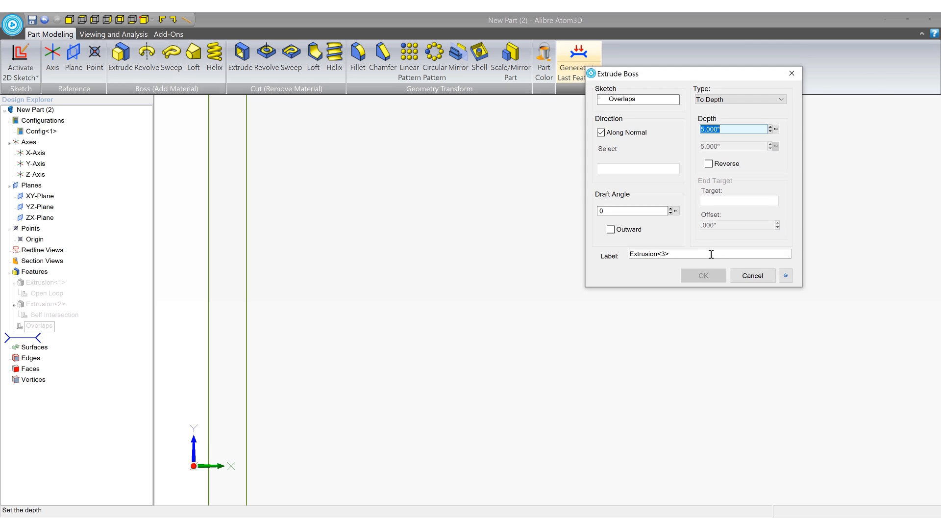
middle_click_drag(636, 336, 558, 336)
left_click(691, 276)
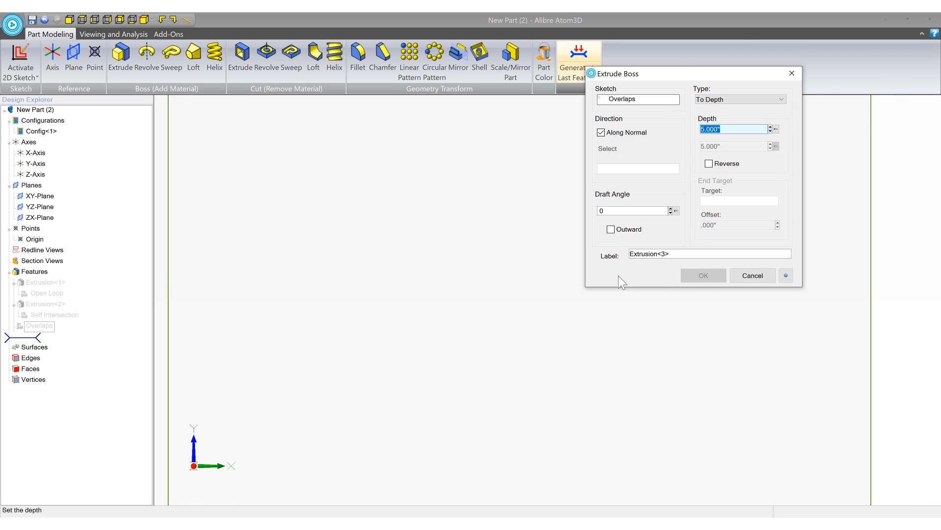
left_click(39, 326)
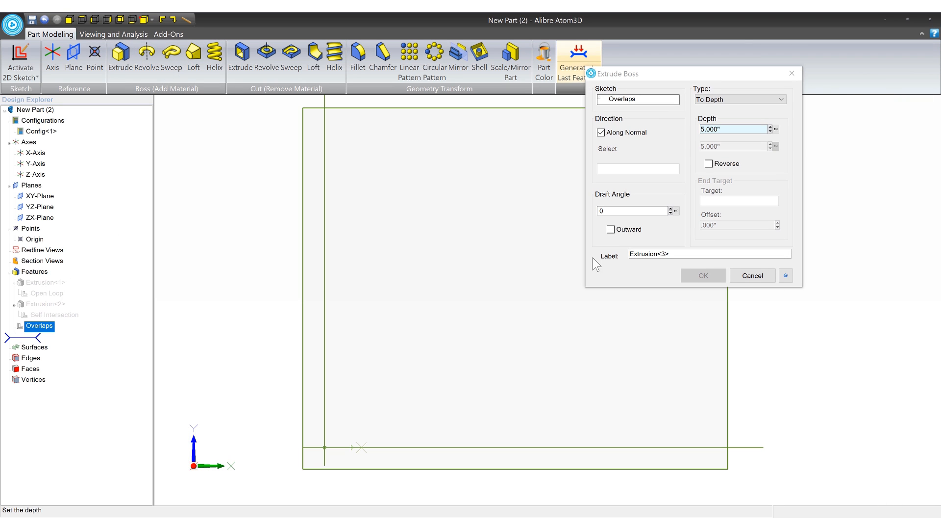
left_click(752, 275)
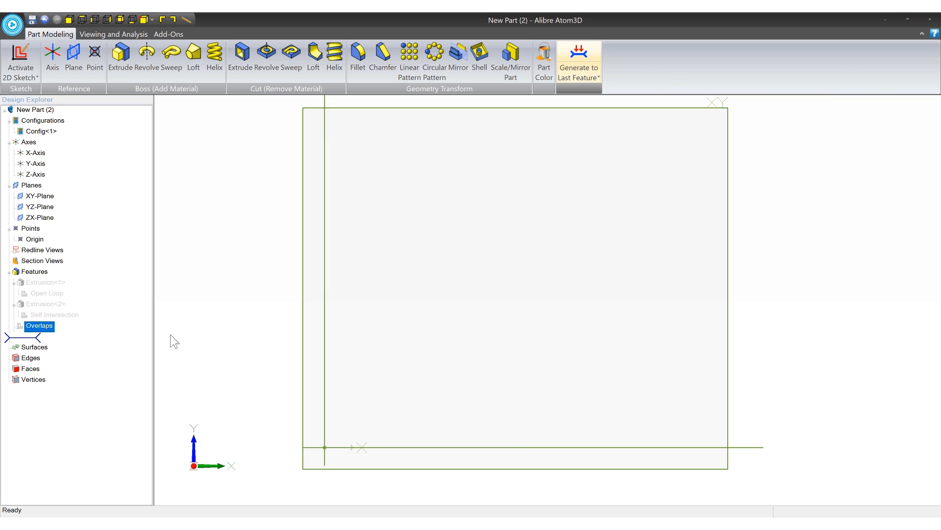
- Unsuppress the Overlaps sketch and extrude it as a boss
right_click(42, 330)
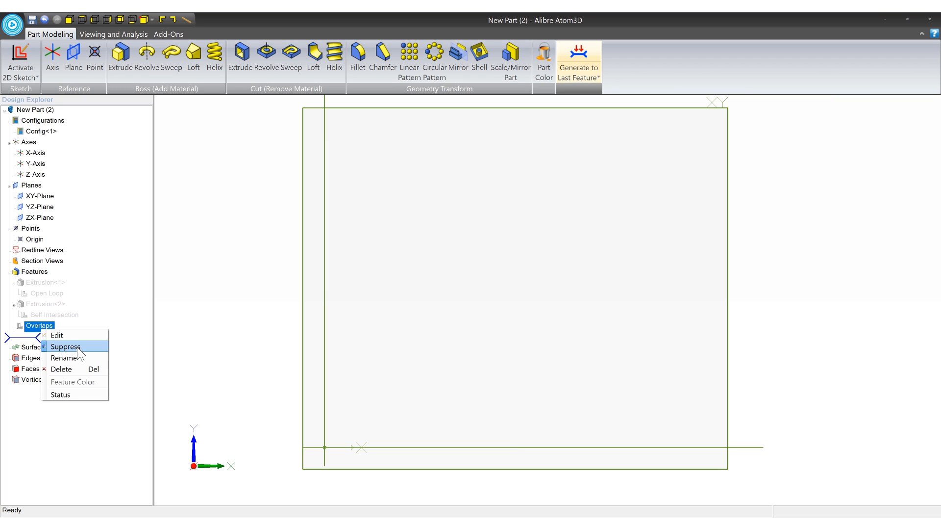
left_click(68, 346)
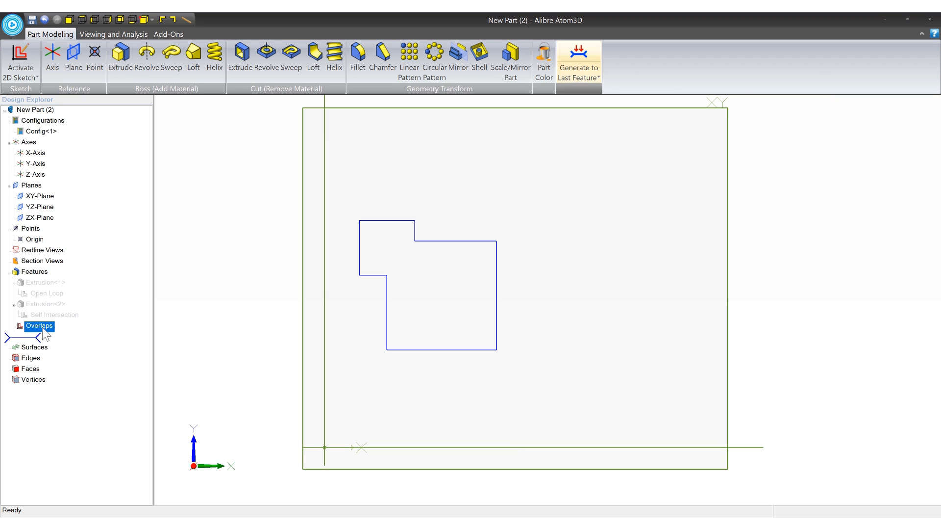
middle_click_drag(357, 325, 385, 323)
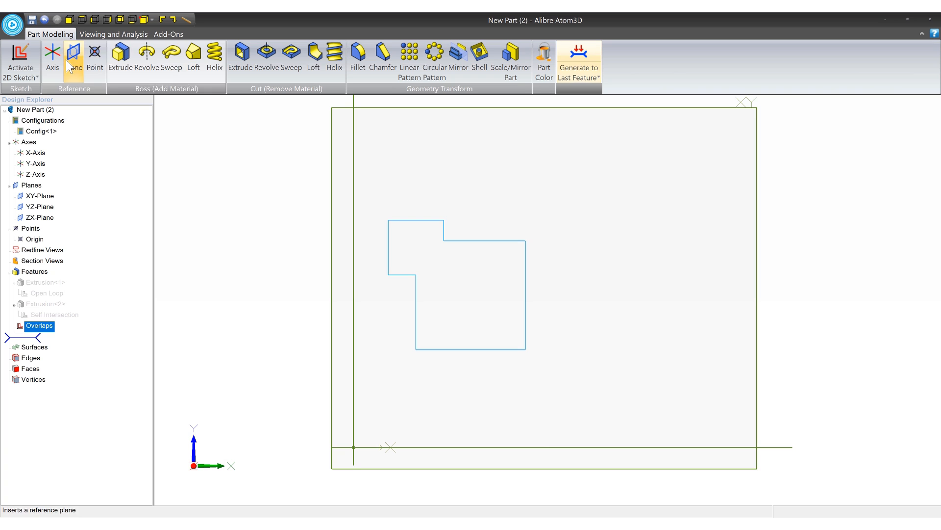
left_click(120, 61)
left_click(704, 274)
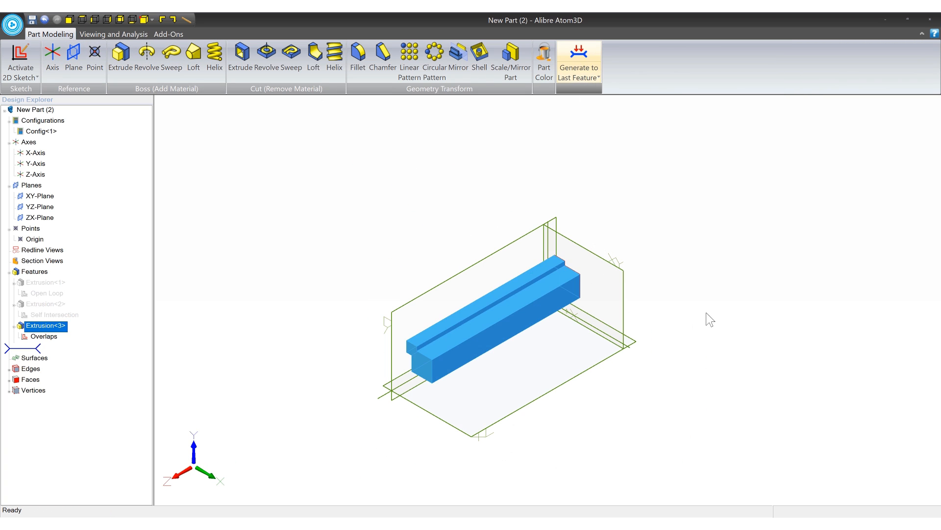
middle_click_drag(529, 319, 546, 315)
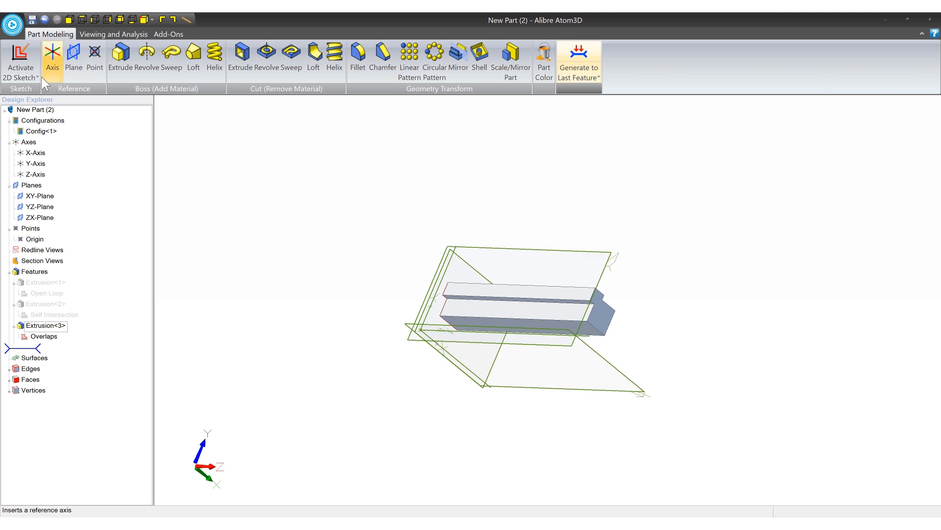
- Undo the extrusion of the Overlaps sketch and start a new 2D sketch on the XY-Plane
key("ctrl+z")
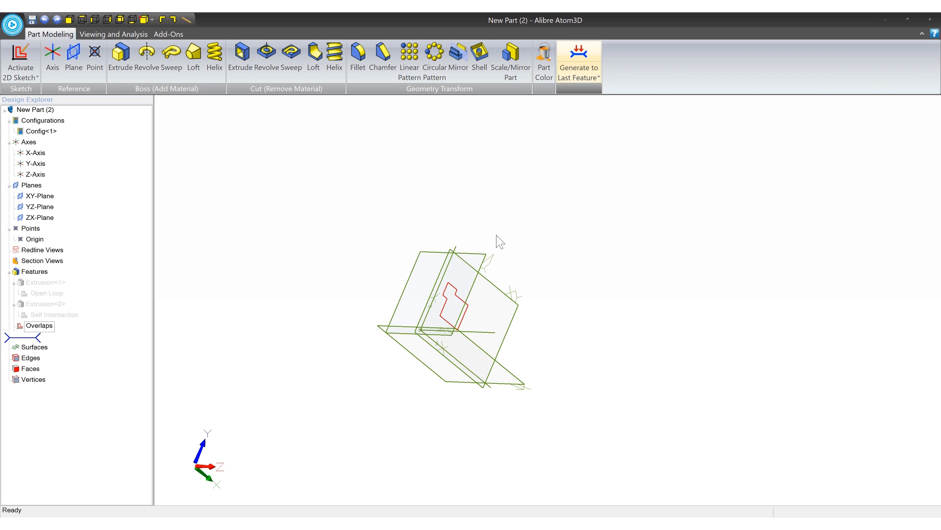
left_click(496, 280)
right_click(488, 276)
left_click(508, 280)
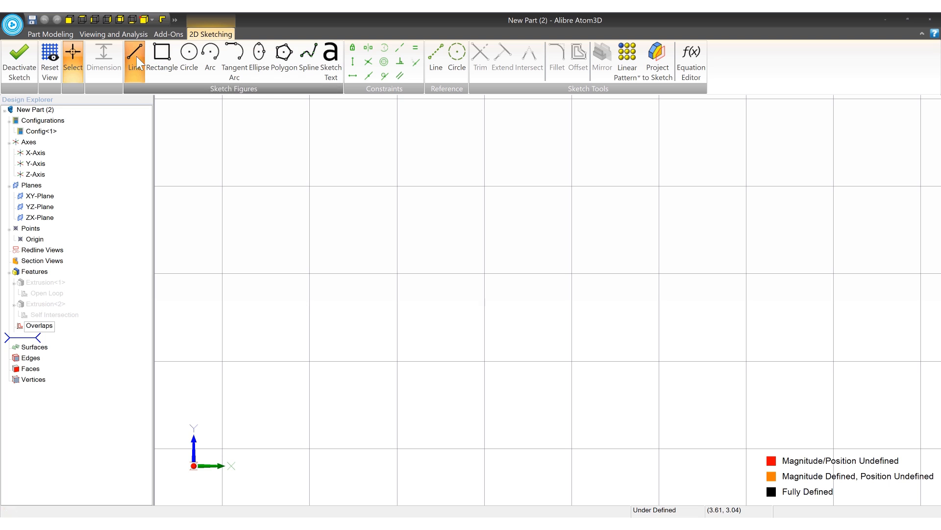
- Draw three connected lines in an empty area: a vertical left side, a bottom edge and a slightly leaning right side
left_click(136, 56)
scroll(415, 275, "up", 3)
left_click(431, 226)
left_click(432, 303)
left_click(535, 301)
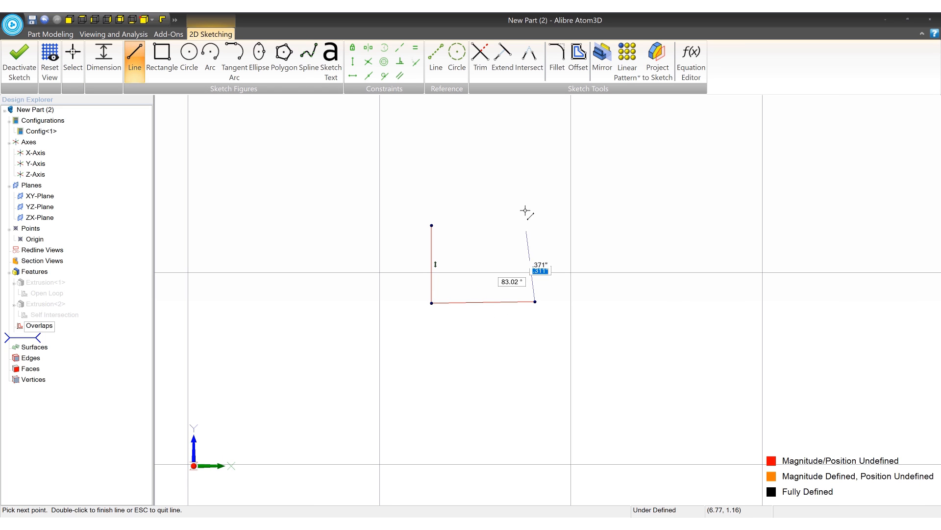
left_click(525, 207)
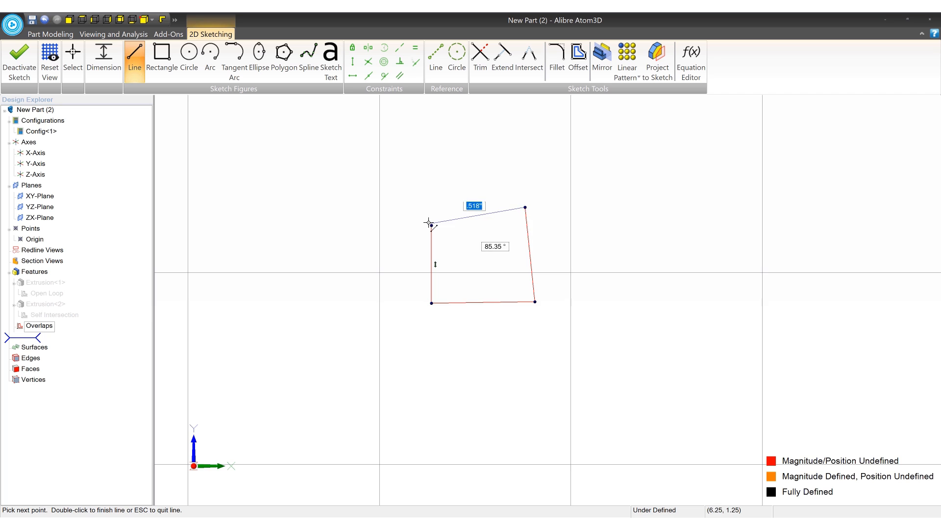
- Try ending a slanted top line just short of the left side's upper endpoint, leaving a tiny gap, and undo it
scroll(429, 223, "up", 5)
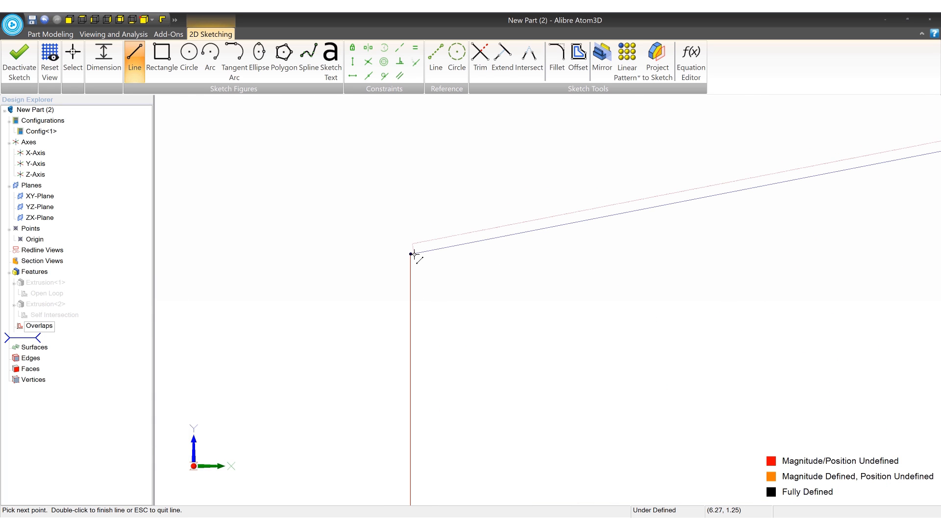
double_click(414, 254)
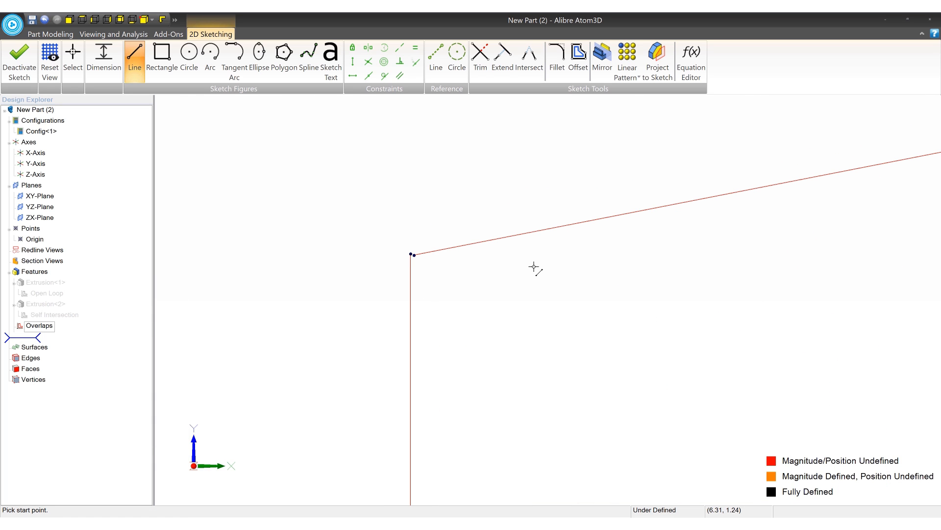
key("ctrl+z")
scroll(363, 231, "down", 5)
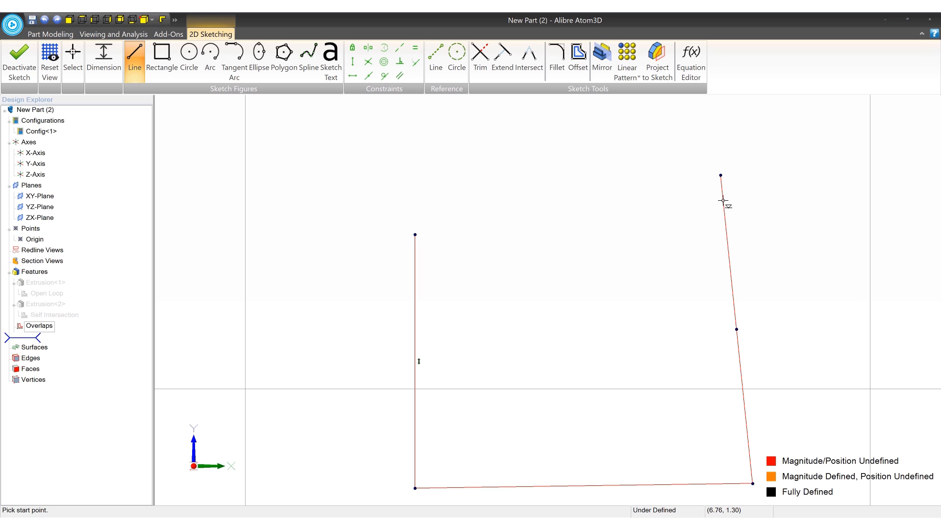
- Close the outline with a slanted top line from the right side's upper endpoint exactly to the left side's upper endpoint
left_click(724, 174)
left_click(720, 175)
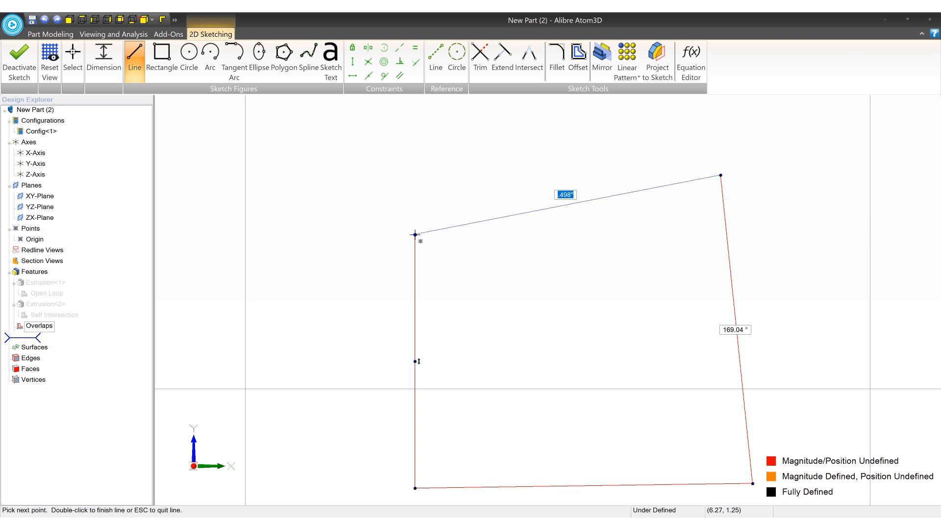
left_click(415, 234)
middle_click_drag(558, 271, 494, 245)
scroll(493, 245, "down", 3)
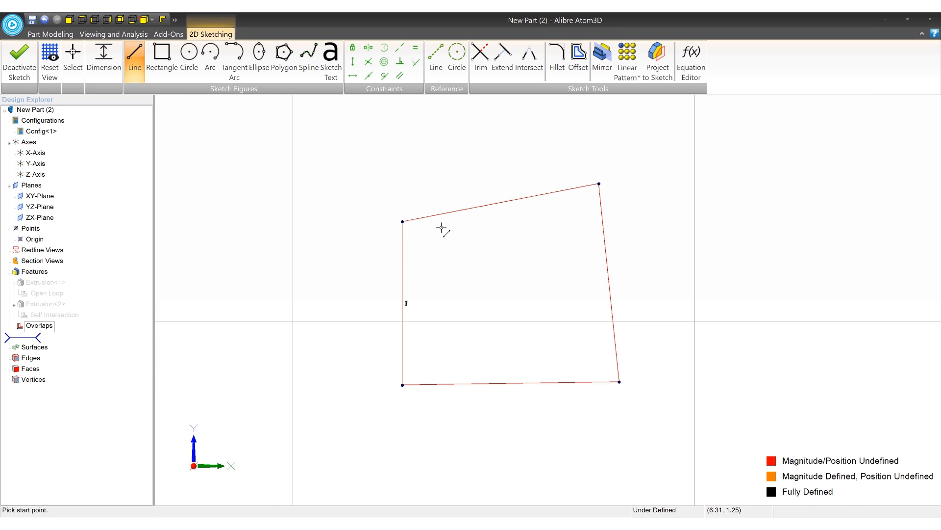
- Undo all the lines of the four-sided outline to empty the sketch
key("ctrl+z")
key("ctrl+z")
key("ctrl+z")
key("ctrl+z")
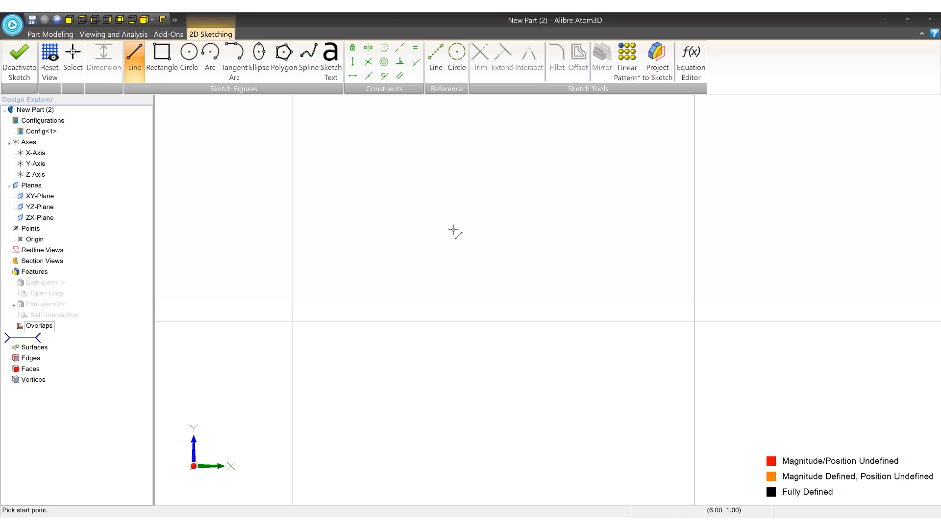
- Draw a closed four-sided outline with vertical sides, a horizontal base about 0.27 in long and a slightly slanted top line
left_click(380, 198)
left_click(381, 264)
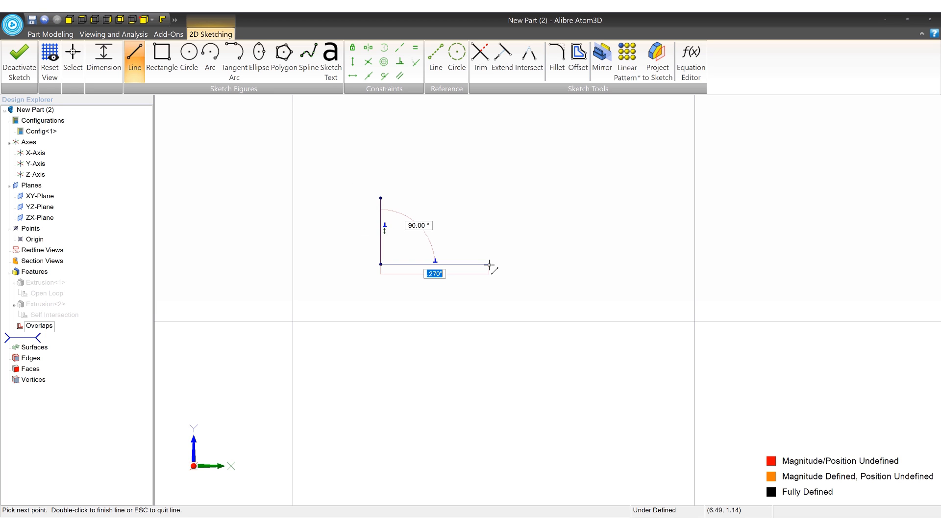
left_click(490, 264)
left_click(489, 195)
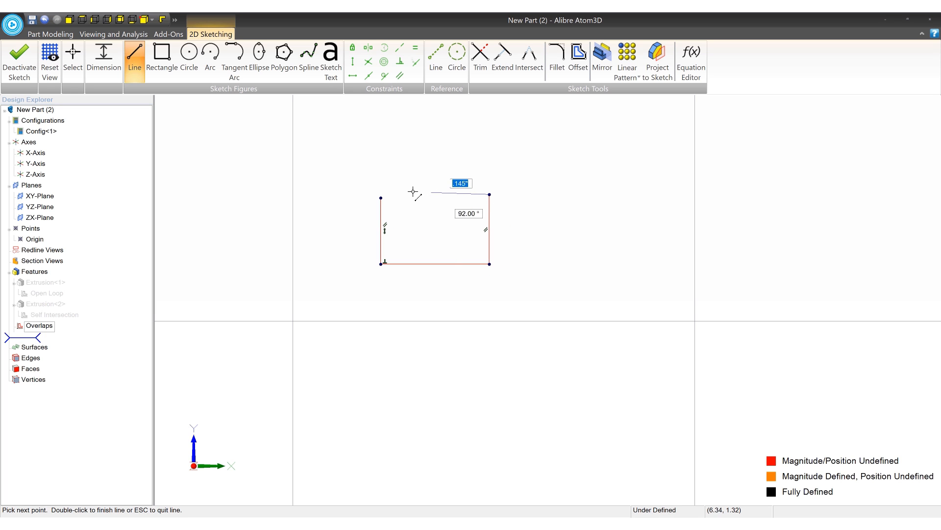
left_click(381, 198)
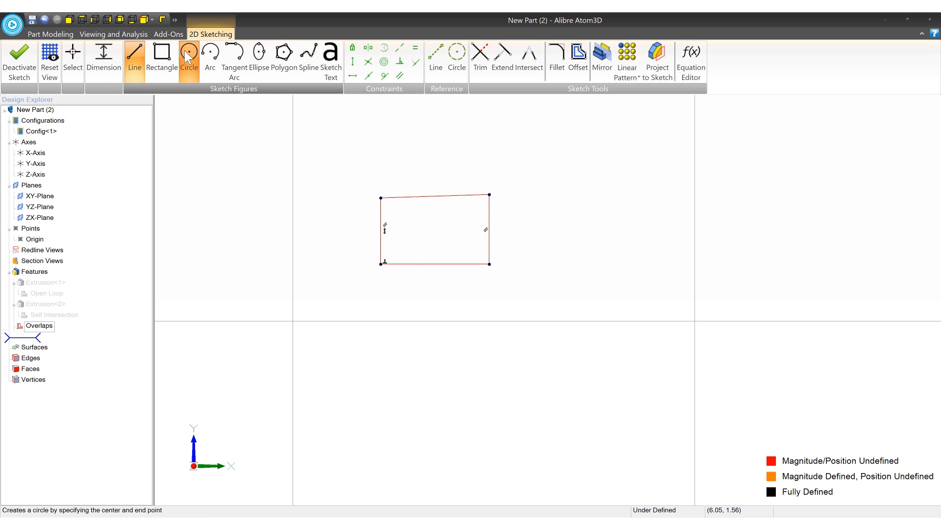
- Draw a circle about 0.084 in in diameter near the outline's lower-left corner, slightly crossing the left side
left_click(189, 52)
left_click(396, 243)
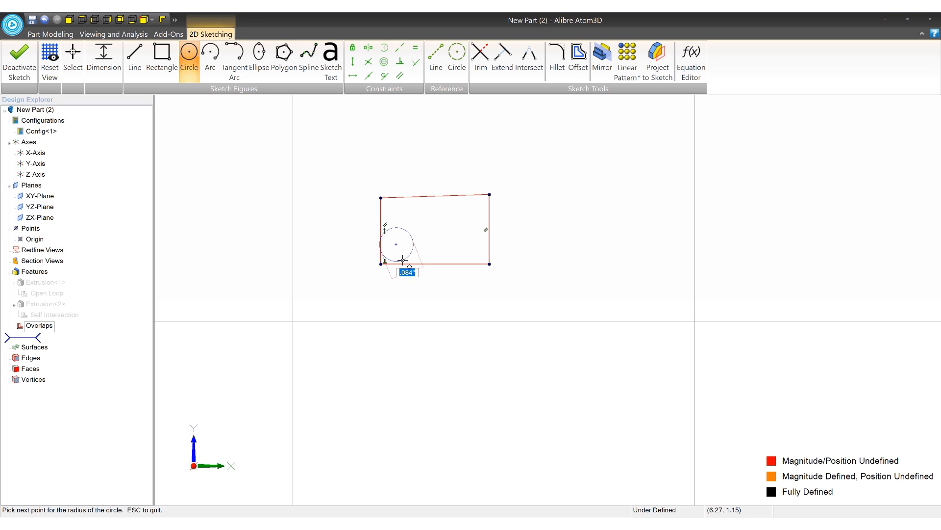
key("Escape")
left_click(402, 260)
scroll(399, 257, "up", 6)
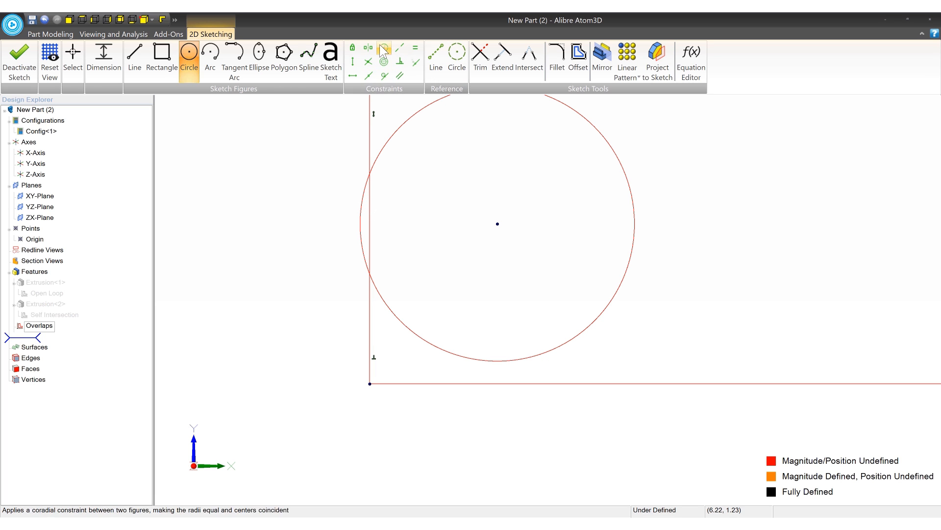
- Move the circle by its center farther toward the outline's left side so more of it extends outside
left_click(72, 57)
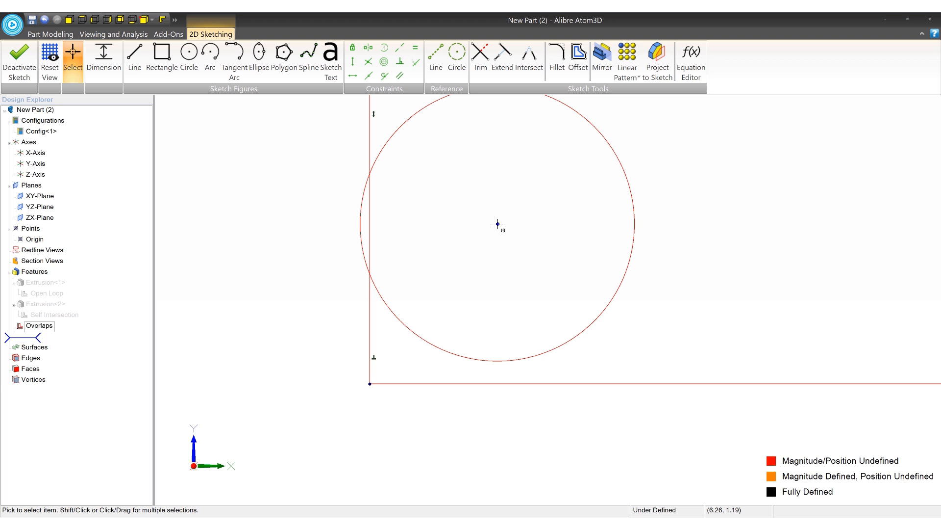
left_click_drag(498, 224, 454, 225)
scroll(476, 245, "down", 2)
middle_click_drag(528, 244, 558, 287)
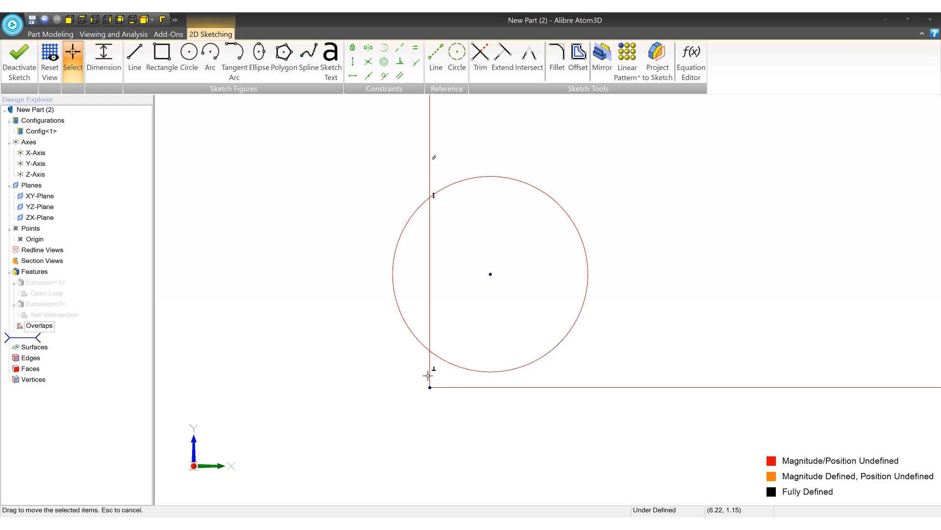
- Trim the left side's segment within the circle and the circle's inner arc, leaving an outward bulge in the closed outline
left_click(480, 56)
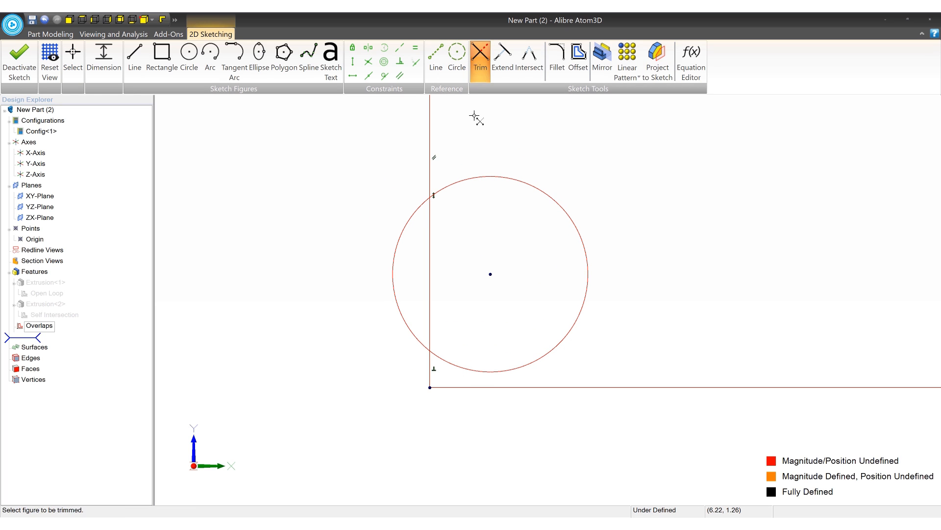
left_click(431, 221)
left_click(588, 274)
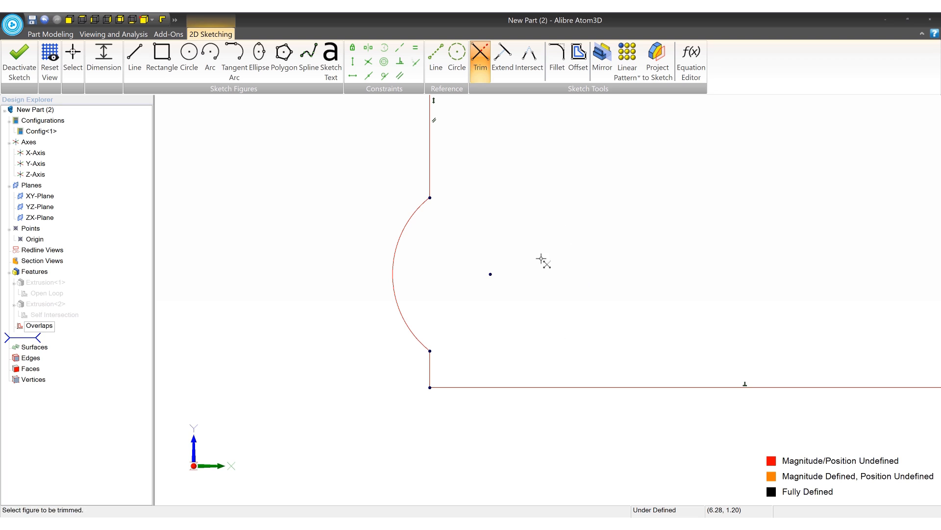
scroll(473, 263, "down", 3)
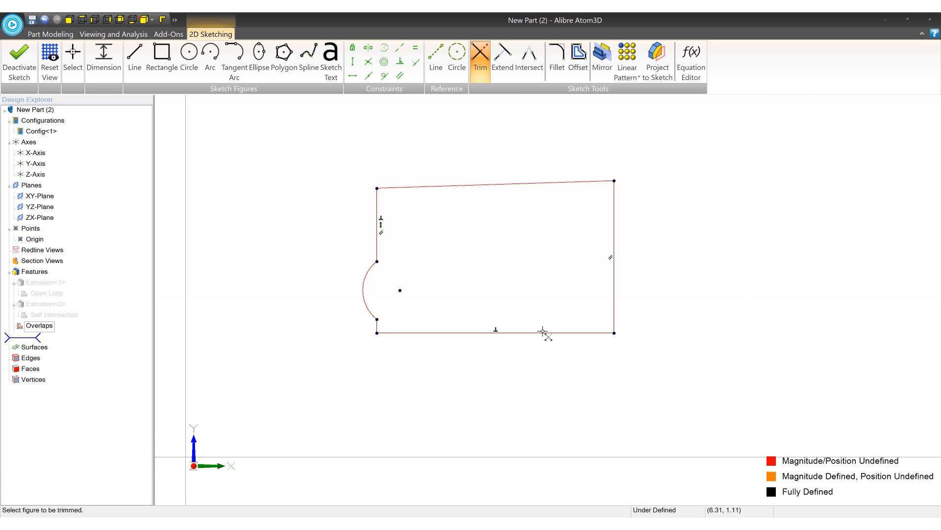